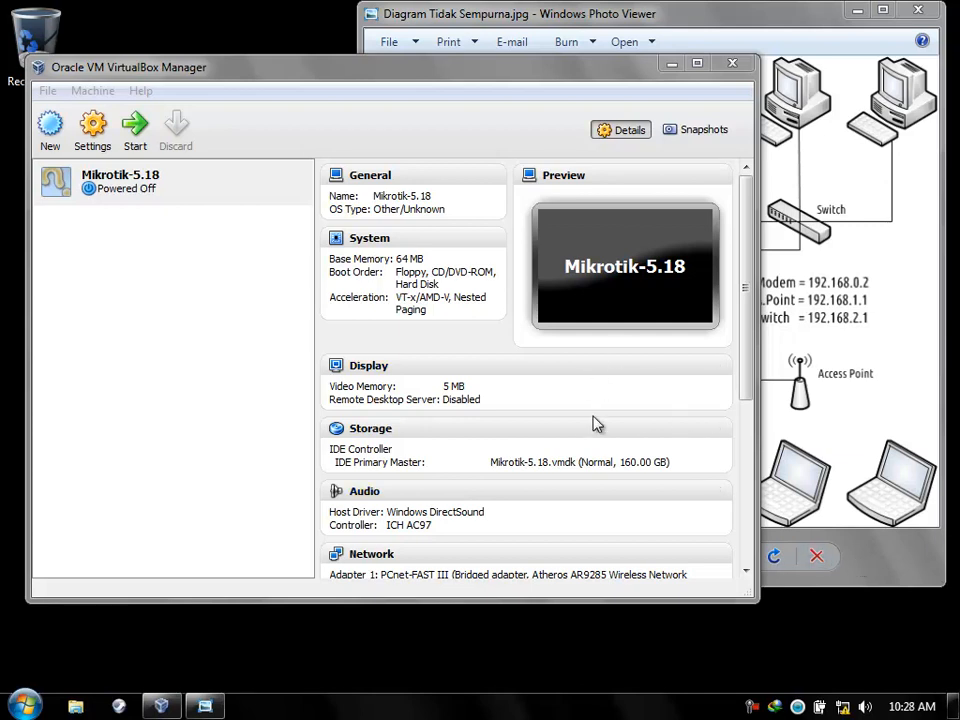
# Bring the Photo Viewer network diagram with the Mikrotik's Ether1–Ether3 addresses in front of VirtualBox Manager.
pyautogui.click(782, 280)
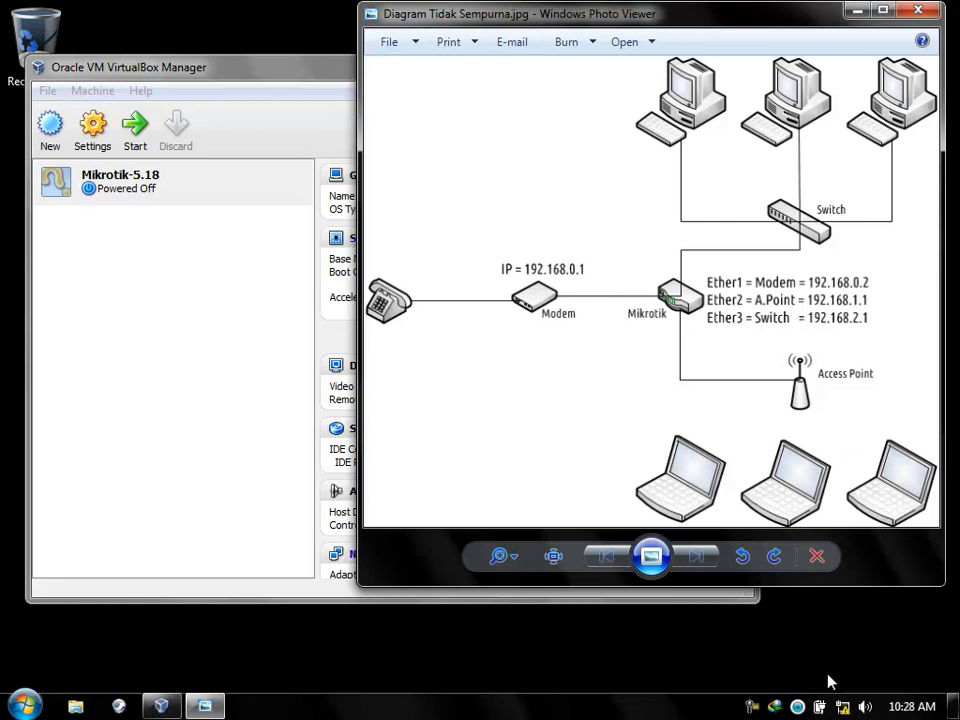
# Open the Network Connections adapter list through the Network and Sharing Center.
pyautogui.click(843, 708)
pyautogui.click(850, 661)
pyautogui.click(215, 253)
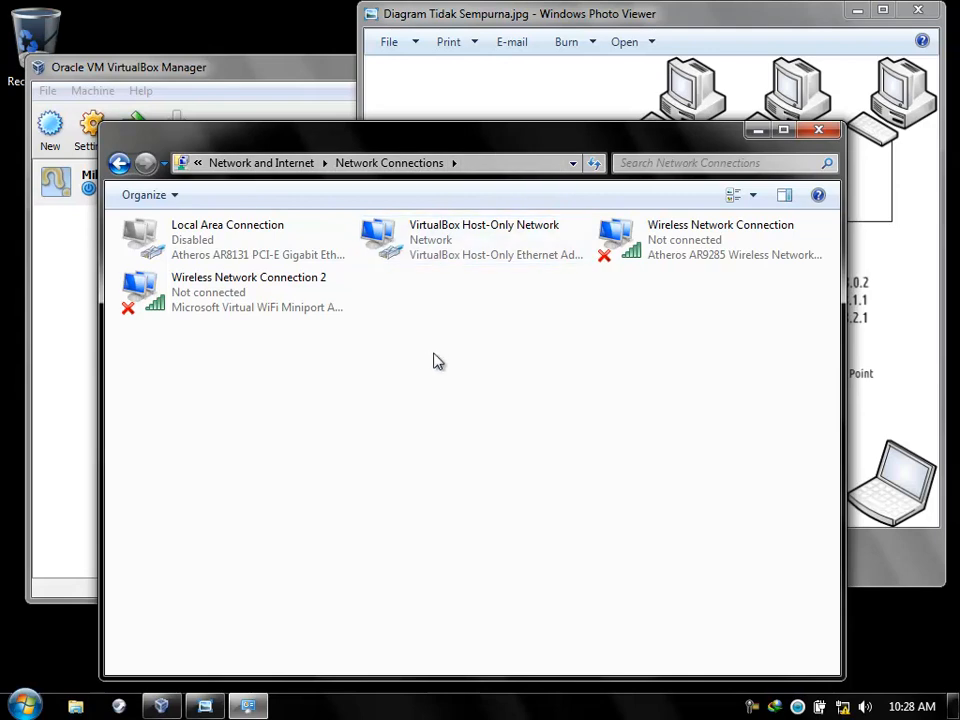
# Close Network Connections and cut Windox-SAPI.vmdk from D:\Portable in Explorer.
pyautogui.click(819, 130)
pyautogui.click(210, 185)
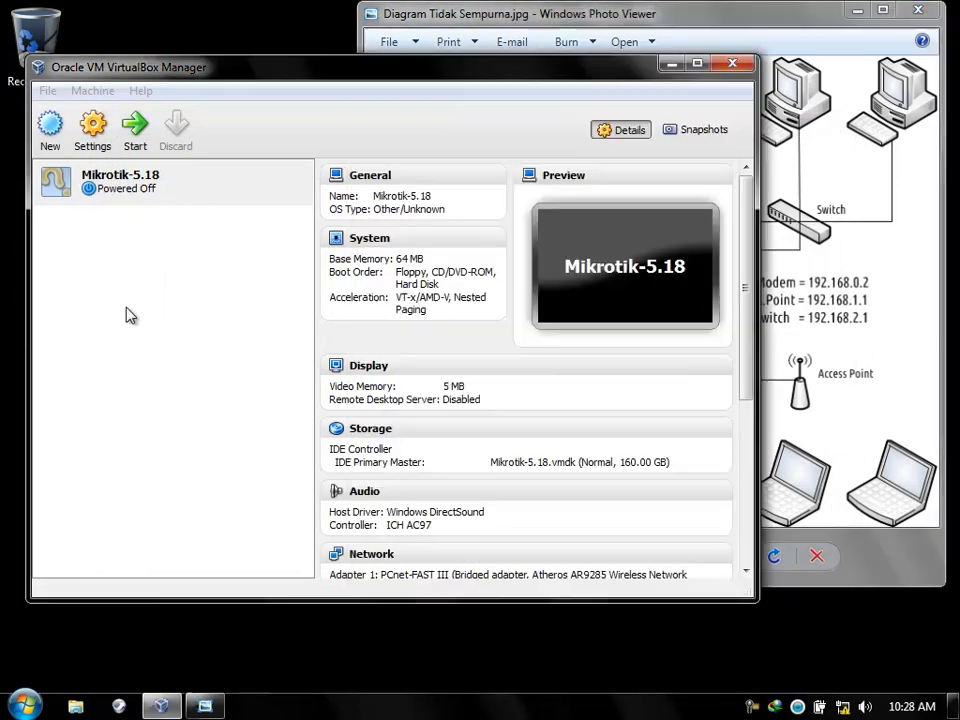
pyautogui.click(73, 705)
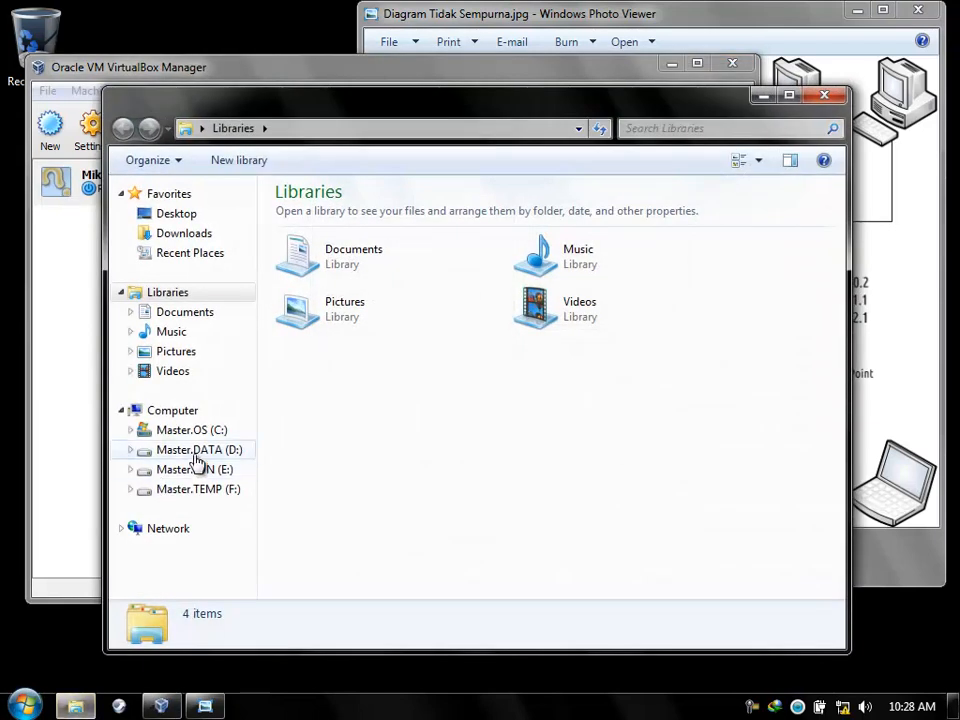
pyautogui.click(196, 452)
pyautogui.doubleClick(335, 337)
pyautogui.click(318, 352)
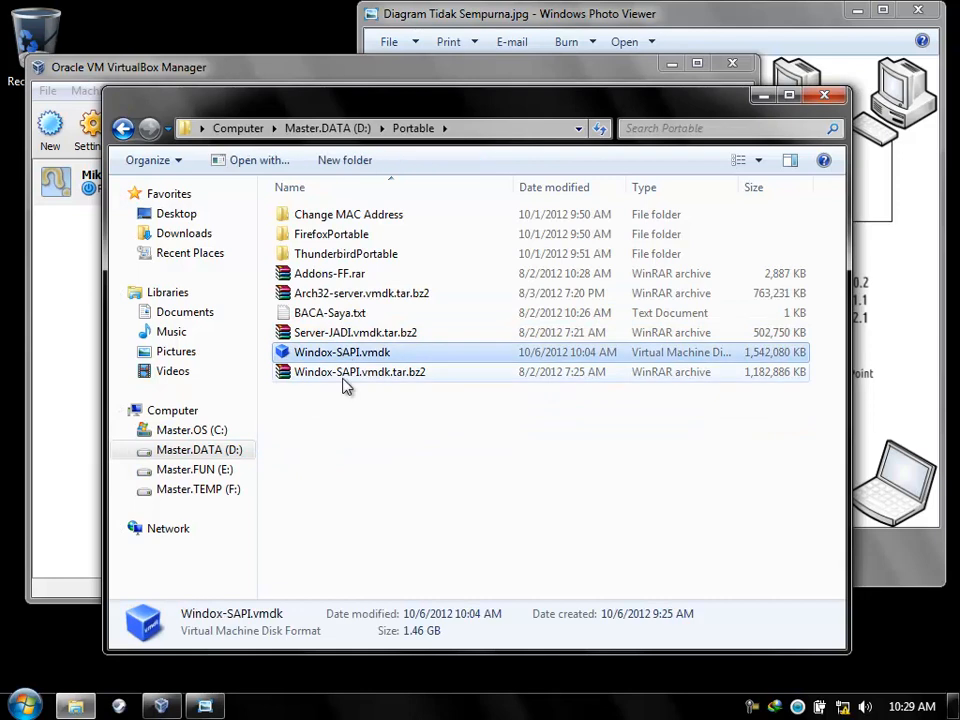
pyautogui.rightClick(344, 360)
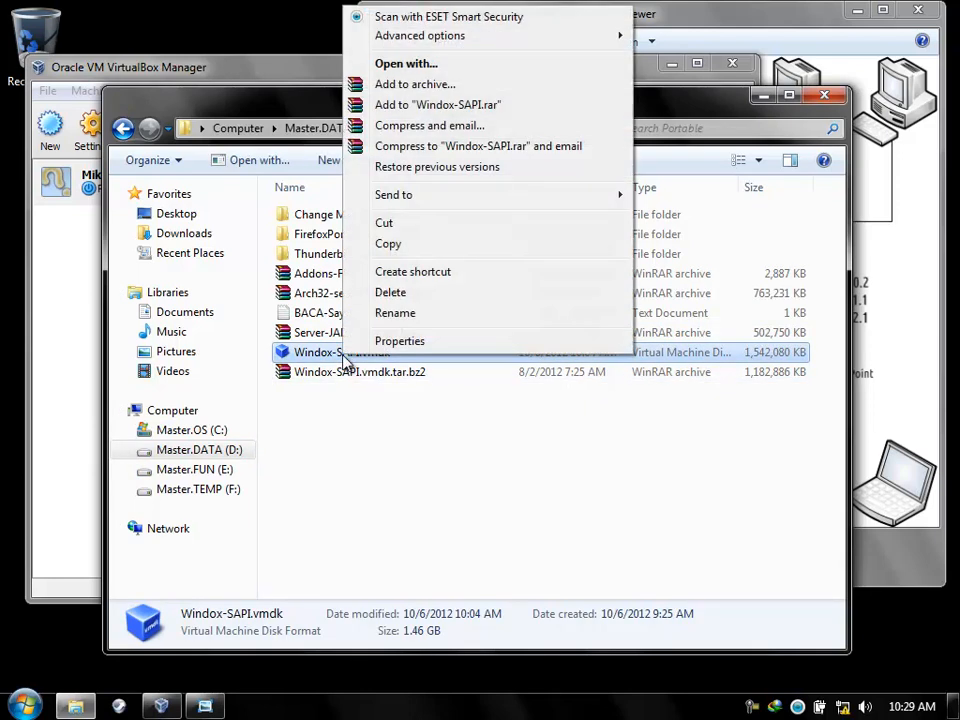
pyautogui.click(399, 224)
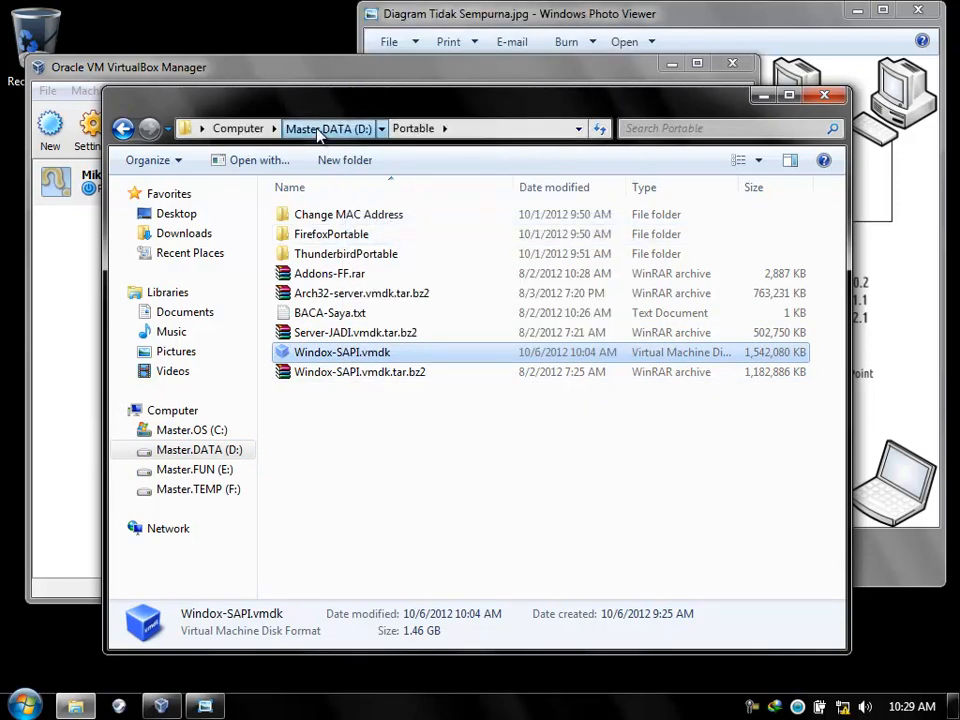
# Paste Windox-SAPI.vmdk into D:\Virtual-MaCHiNE, confirm it arrived, and close Explorer.
pyautogui.click(330, 128)
pyautogui.click(336, 393)
pyautogui.doubleClick(336, 395)
pyautogui.rightClick(301, 262)
pyautogui.click(355, 389)
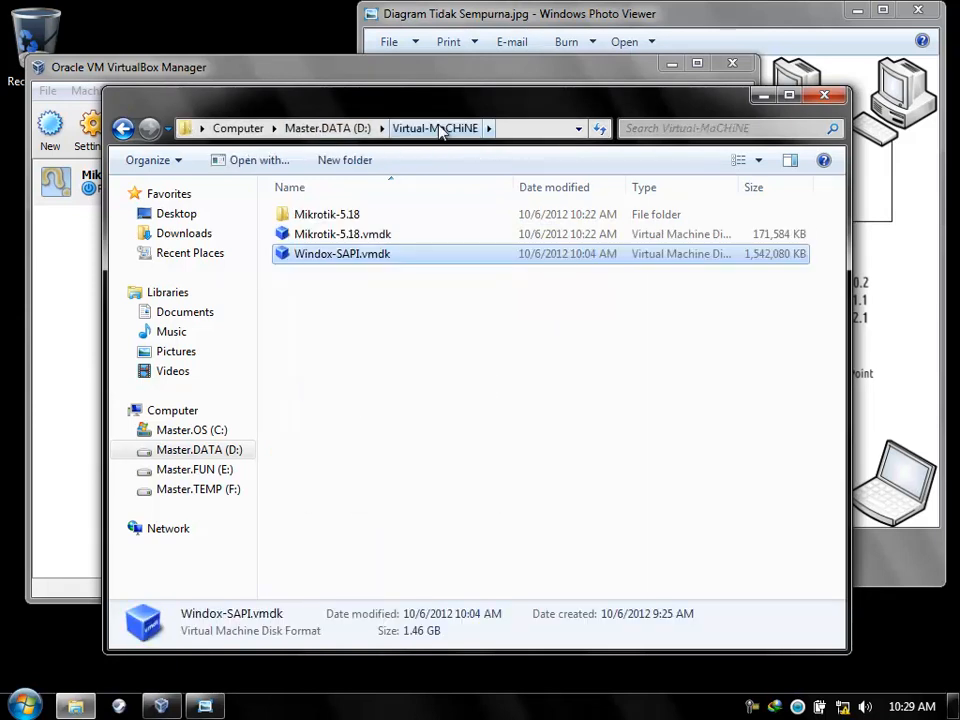
pyautogui.click(330, 128)
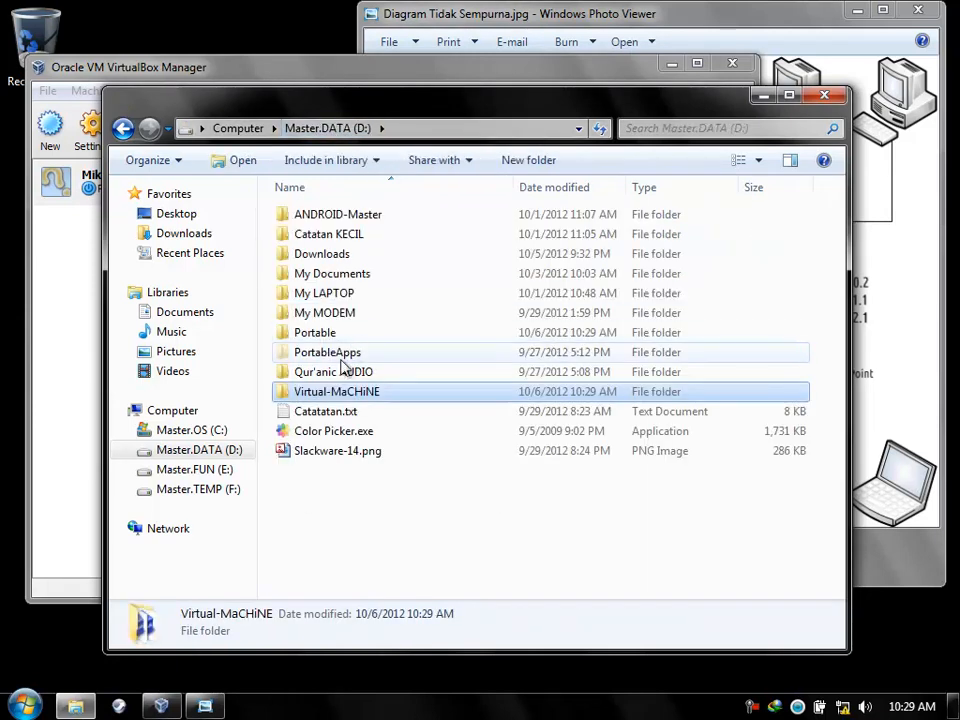
pyautogui.doubleClick(334, 396)
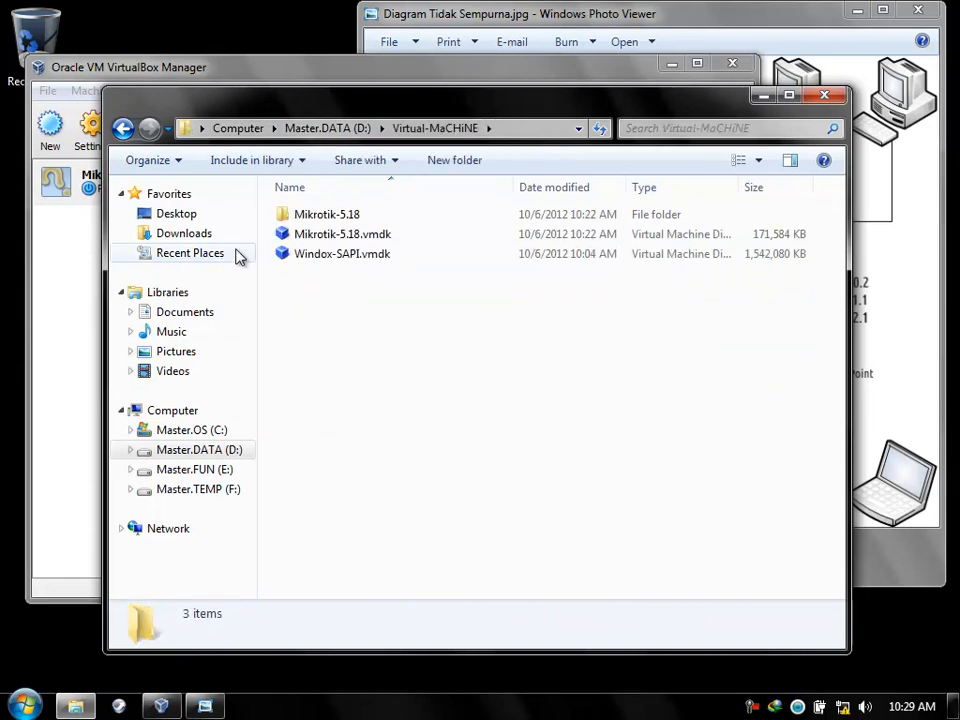
pyautogui.click(822, 97)
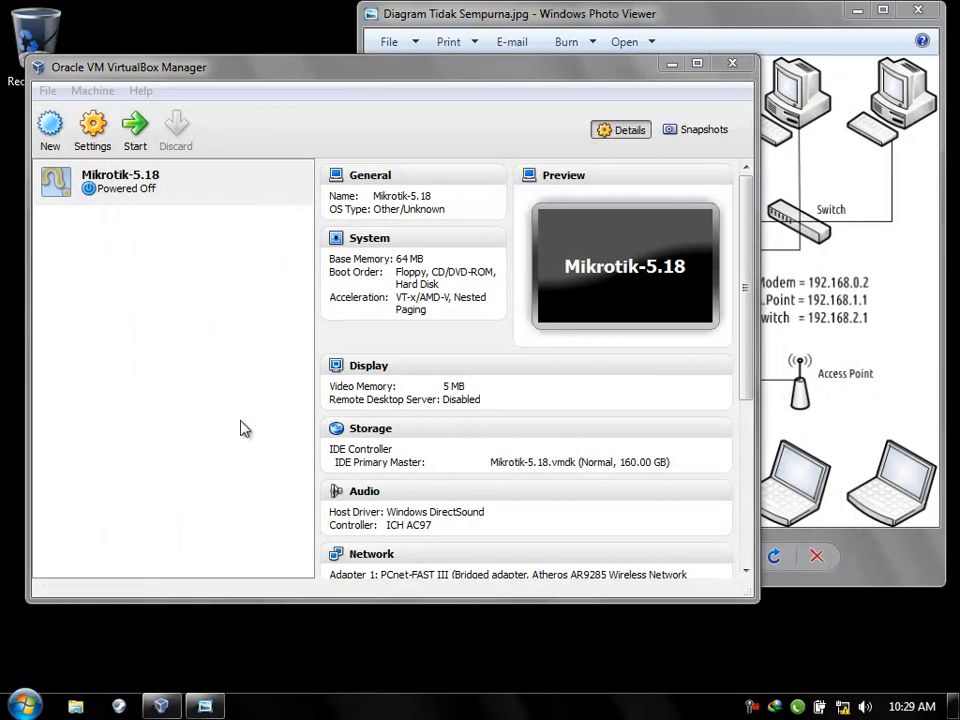
# Start a new Windows XP machine named Windows-SAPI with 192 MB memory.
pyautogui.click(52, 130)
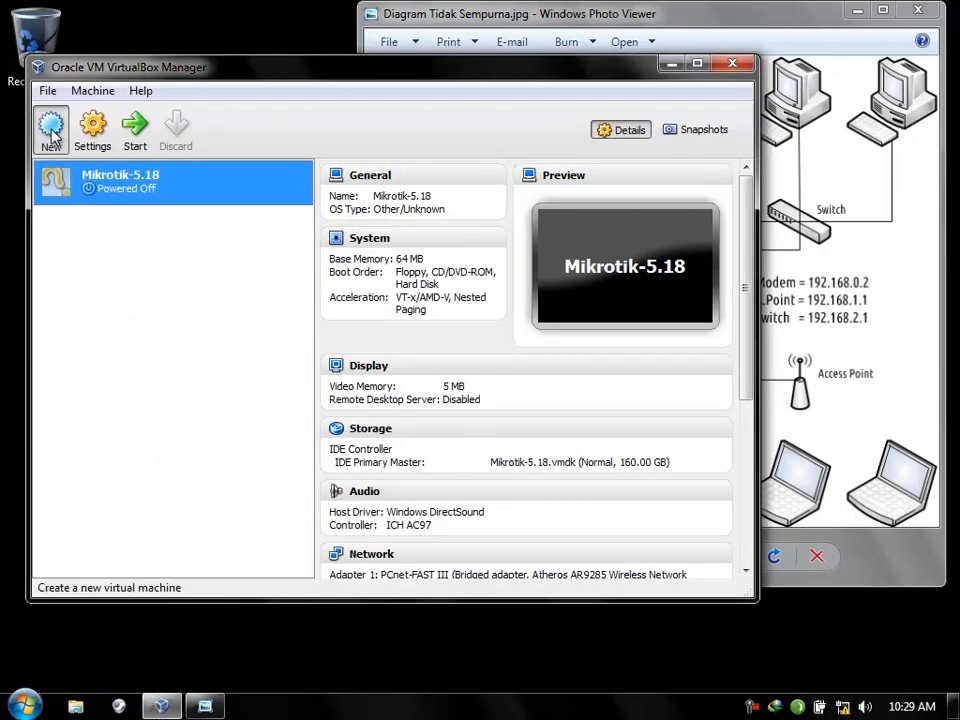
pyautogui.click(565, 476)
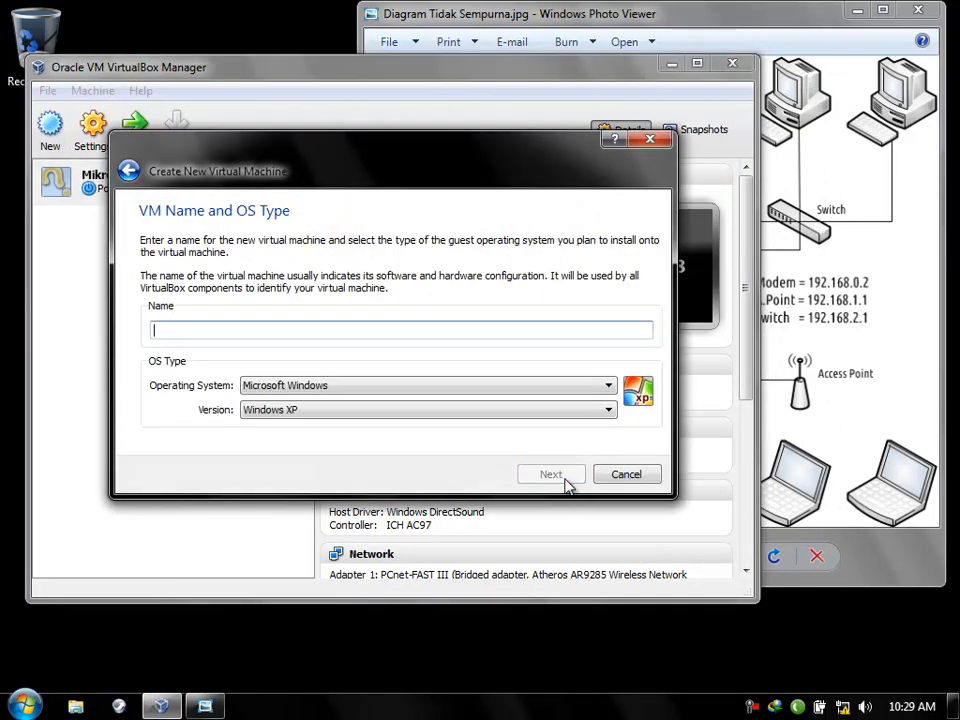
pyautogui.write('Windows-SAPI')
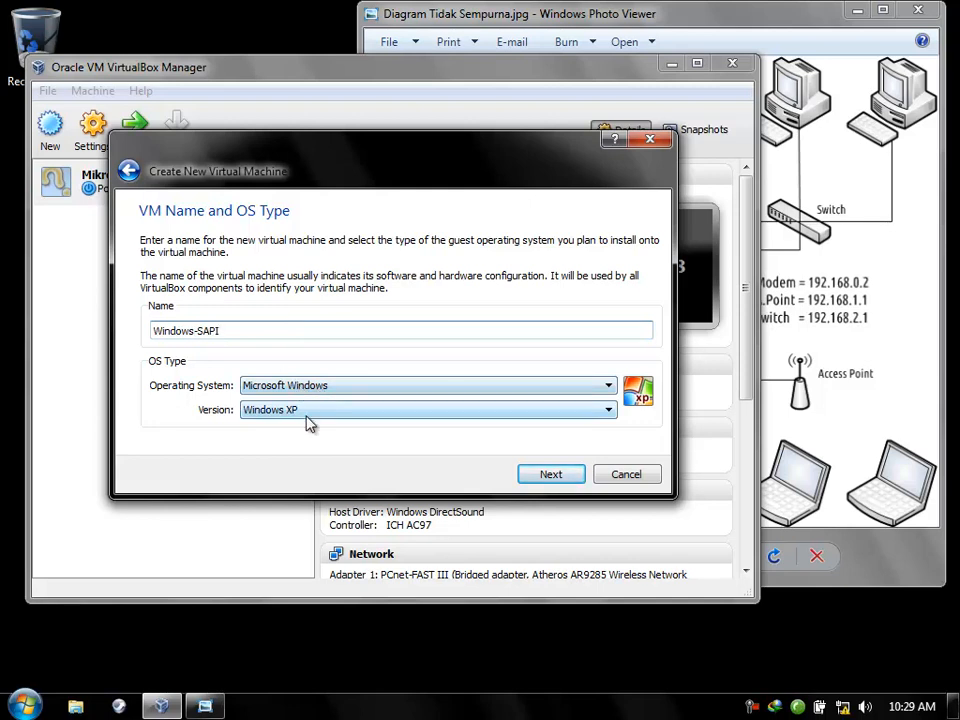
pyautogui.click(538, 480)
pyautogui.moveTo(617, 302); pyautogui.dragTo(646, 304)
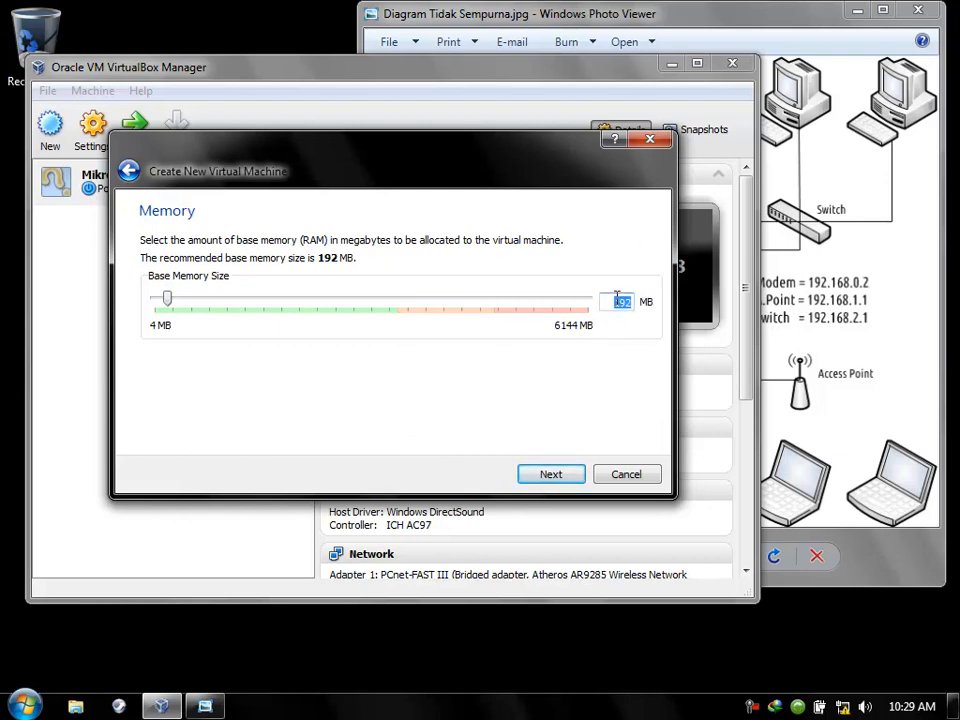
pyautogui.click(547, 474)
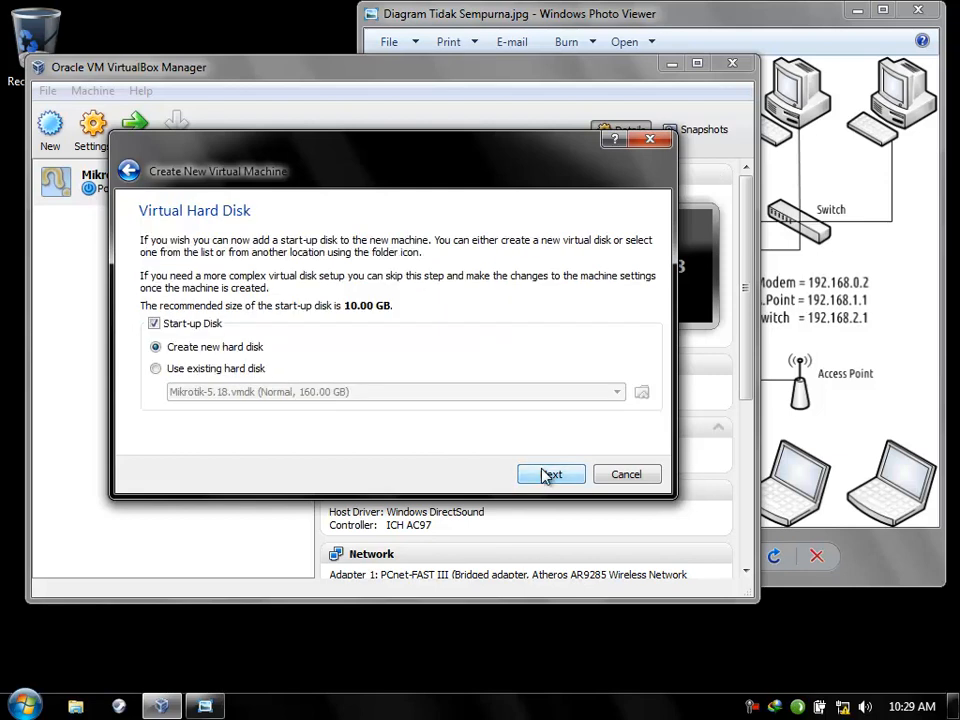
# Use the existing D:\Virtual-MaCHiNE\Windox-SAPI.vmdk as the start-up disk and reach the summary.
pyautogui.click(156, 369)
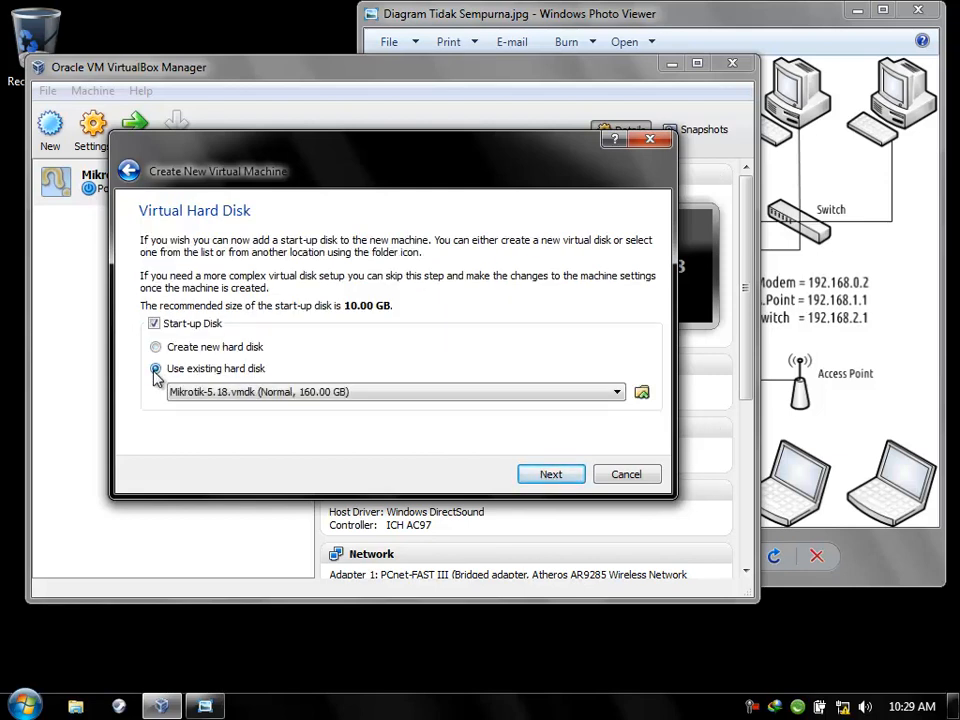
pyautogui.click(642, 393)
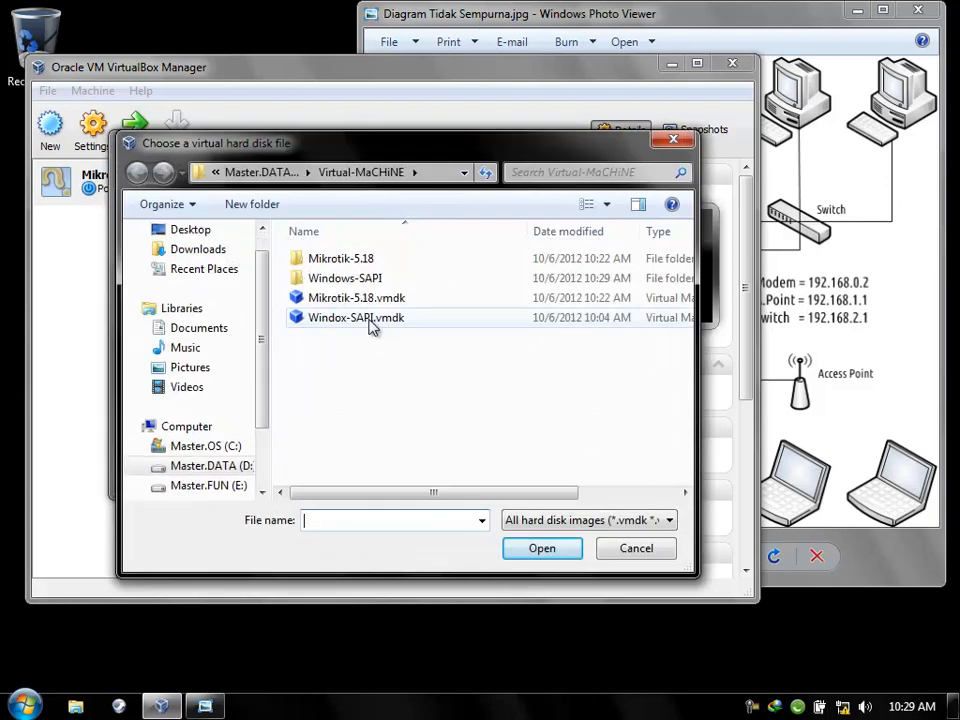
pyautogui.click(368, 320)
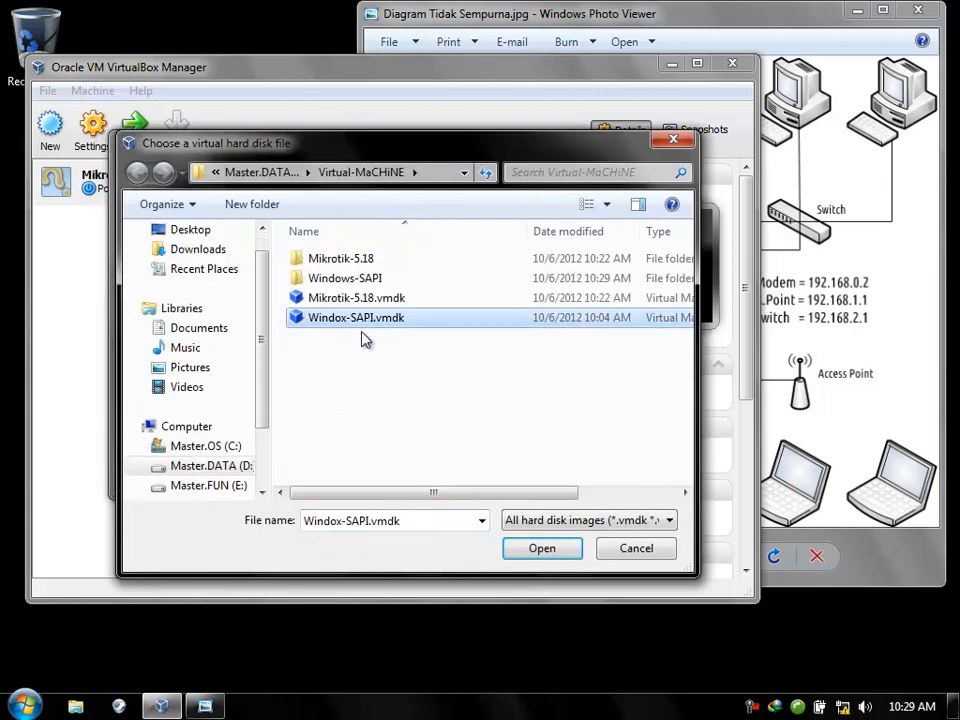
pyautogui.click(512, 550)
pyautogui.click(186, 428)
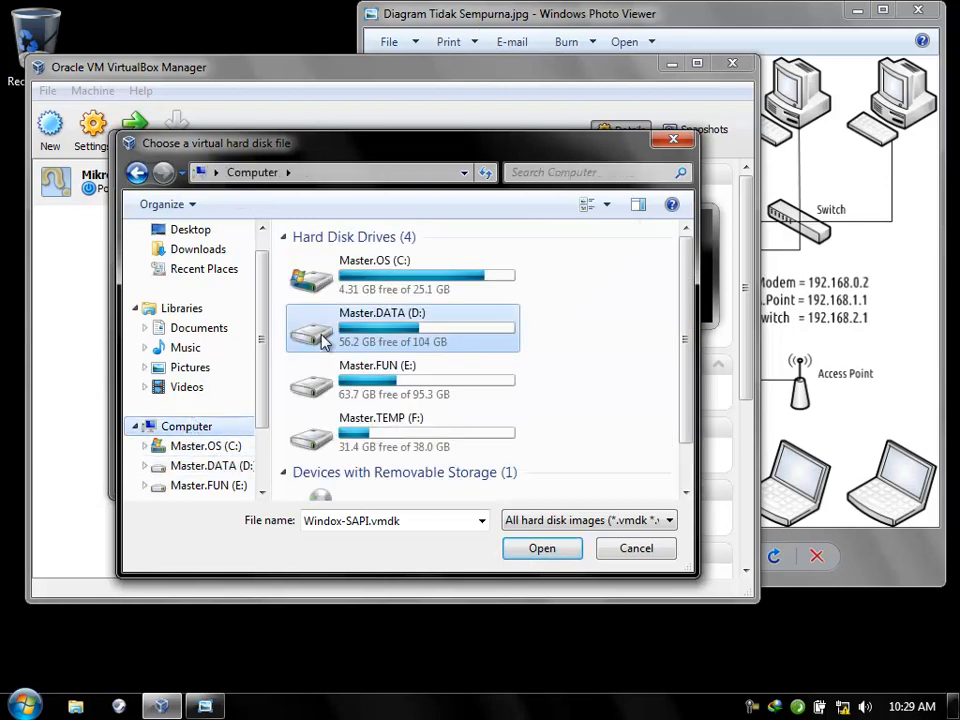
pyautogui.click(206, 465)
pyautogui.doubleClick(315, 439)
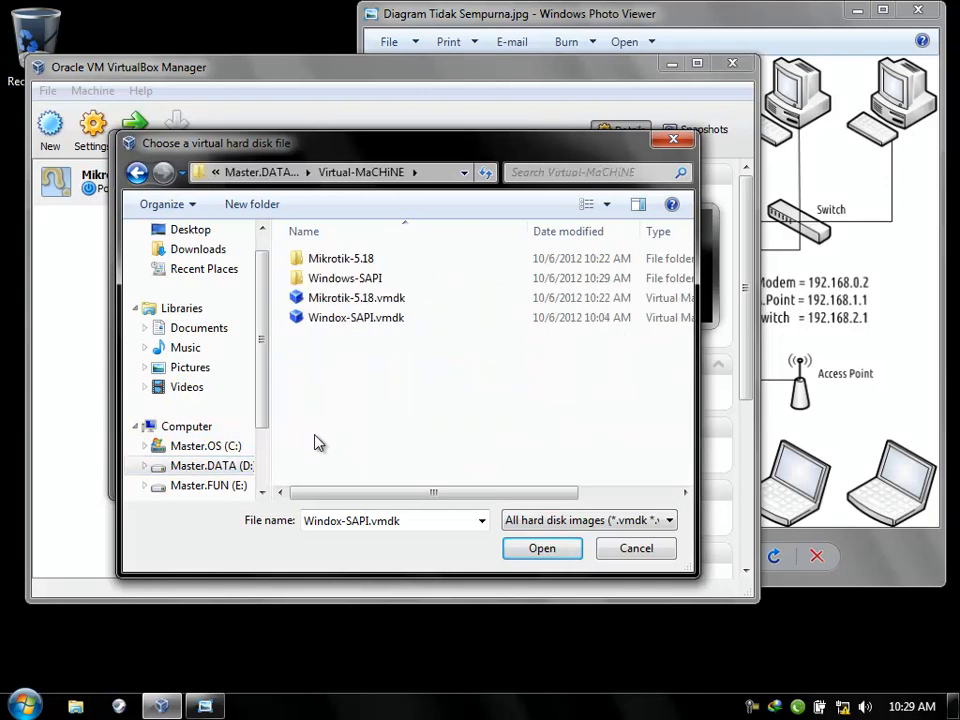
pyautogui.click(368, 318)
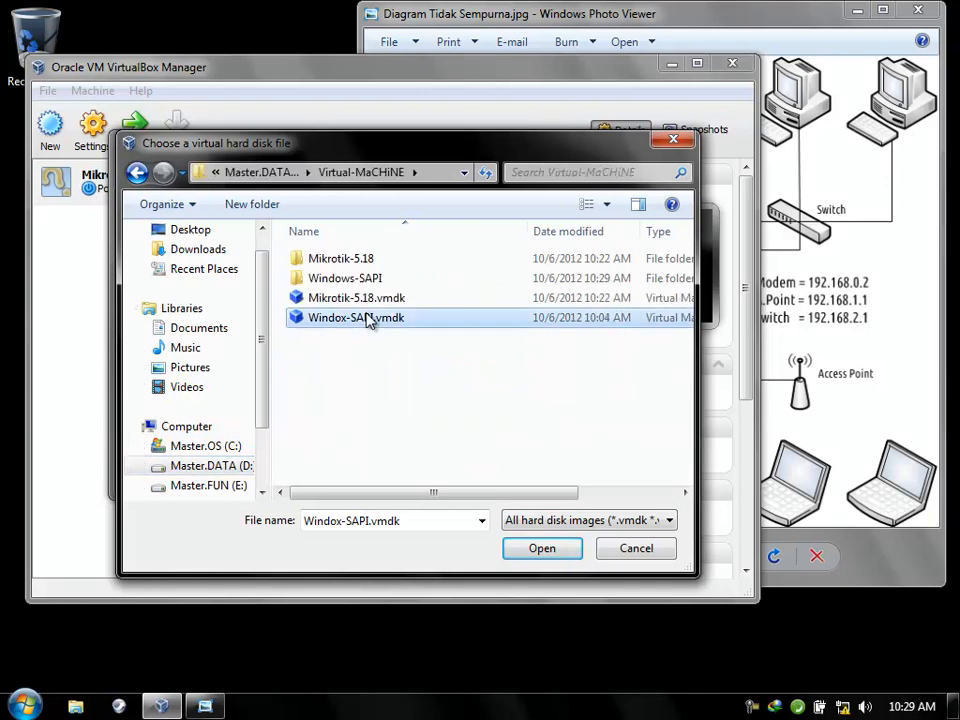
pyautogui.click(514, 550)
pyautogui.click(545, 476)
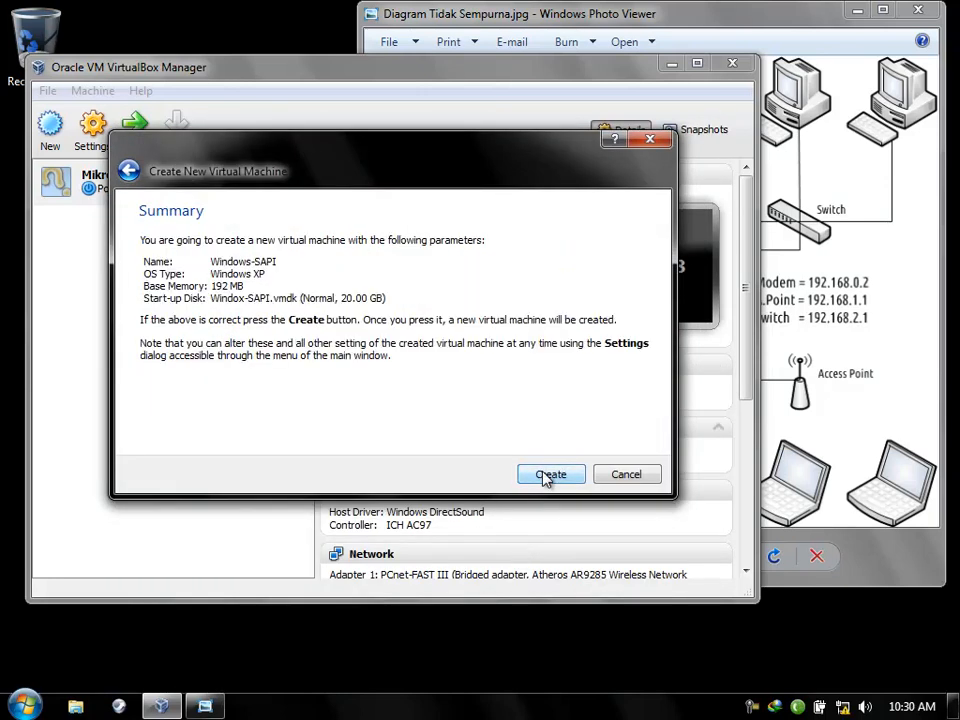
# Create the Windows-SAPI machine and attach its network adapter 1 to Host-only Adapter.
pyautogui.click(548, 475)
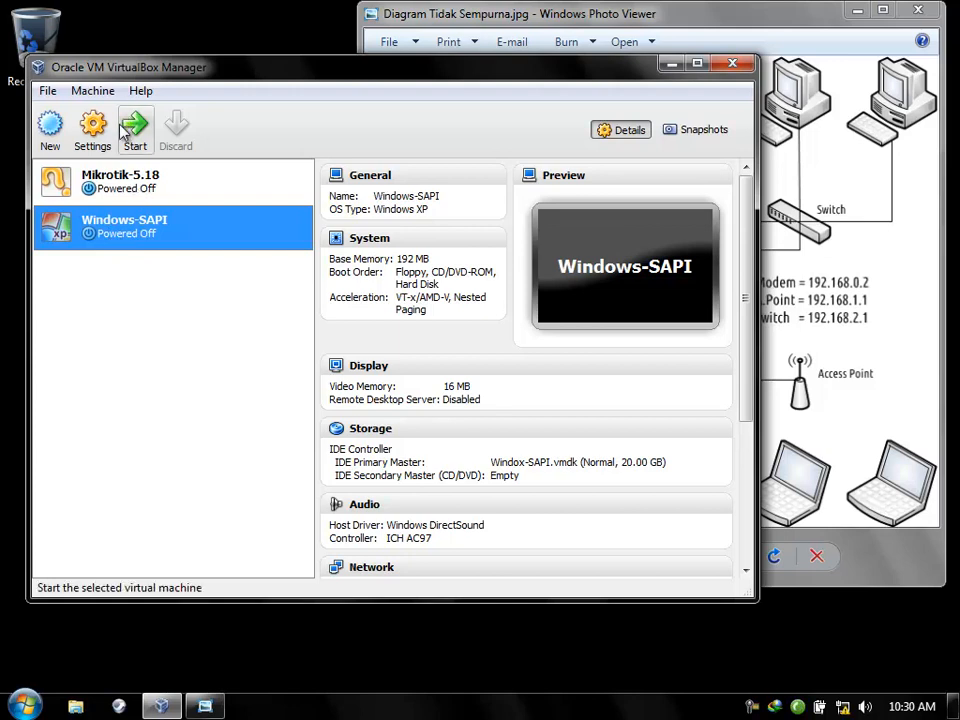
pyautogui.click(92, 141)
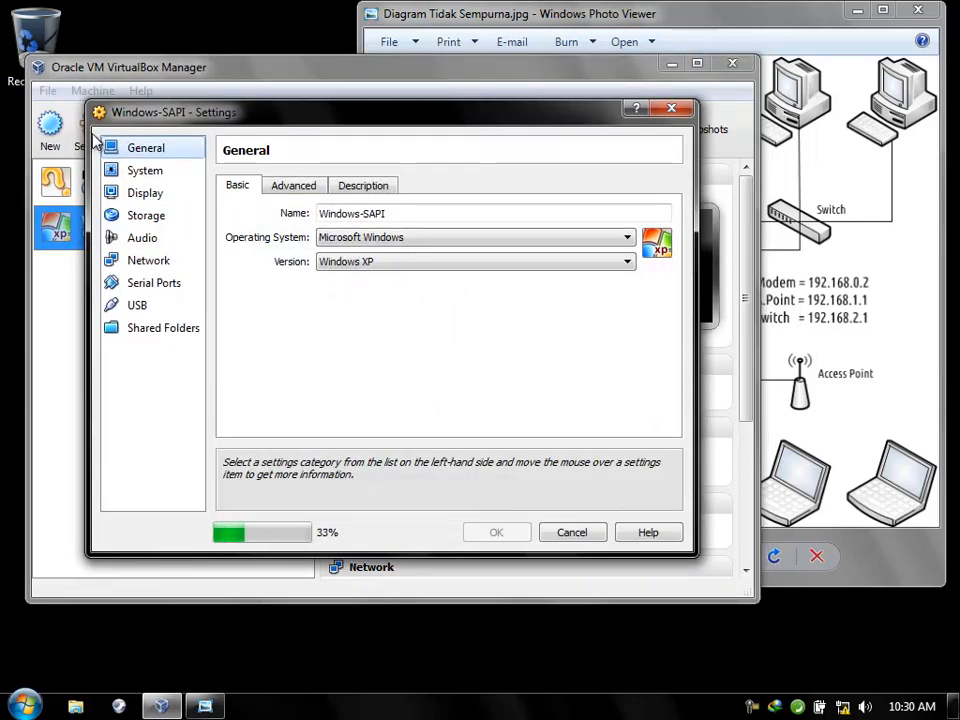
pyautogui.click(160, 262)
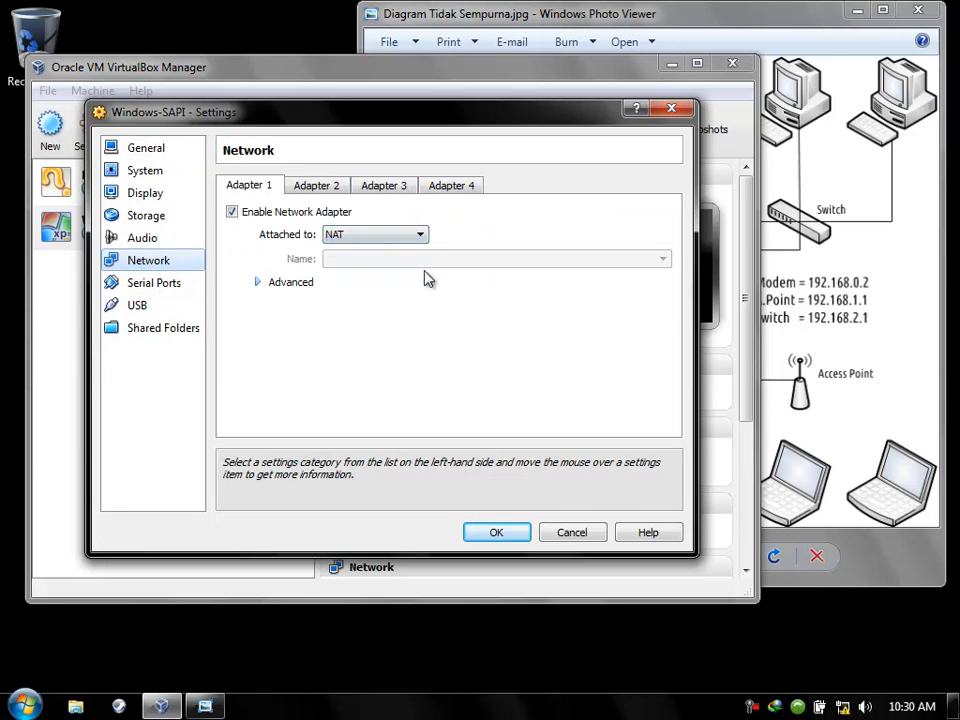
pyautogui.click(421, 236)
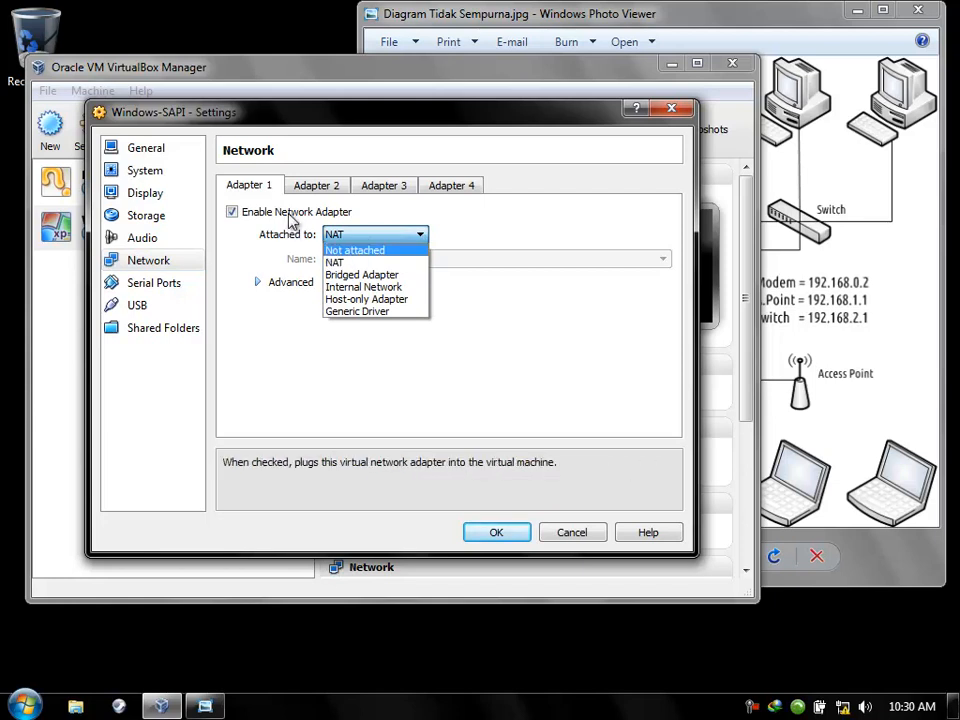
pyautogui.click(384, 300)
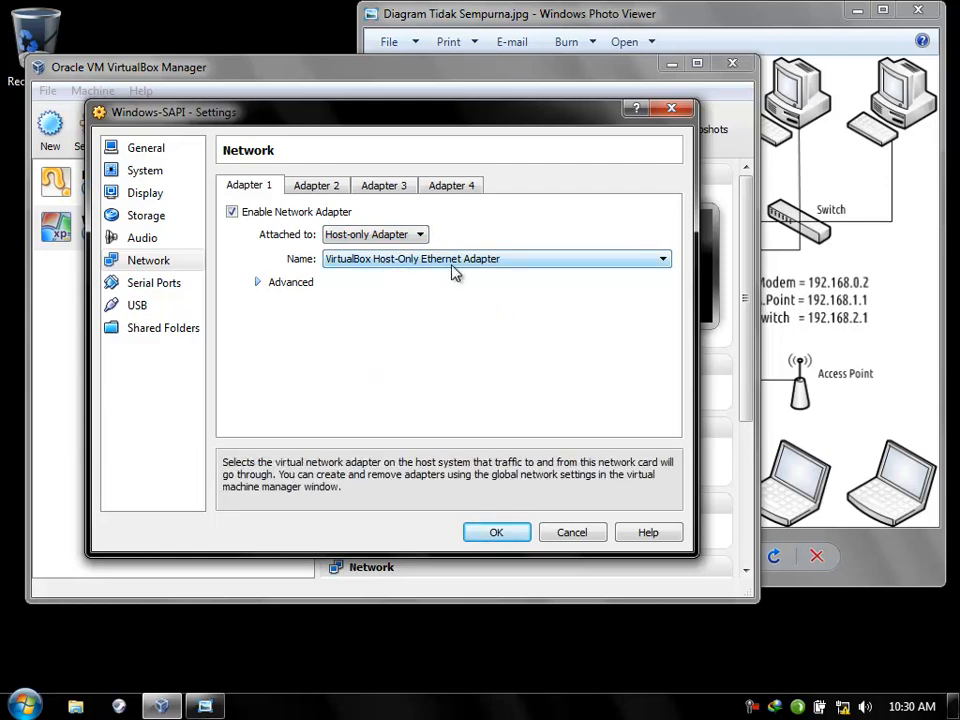
pyautogui.click(476, 533)
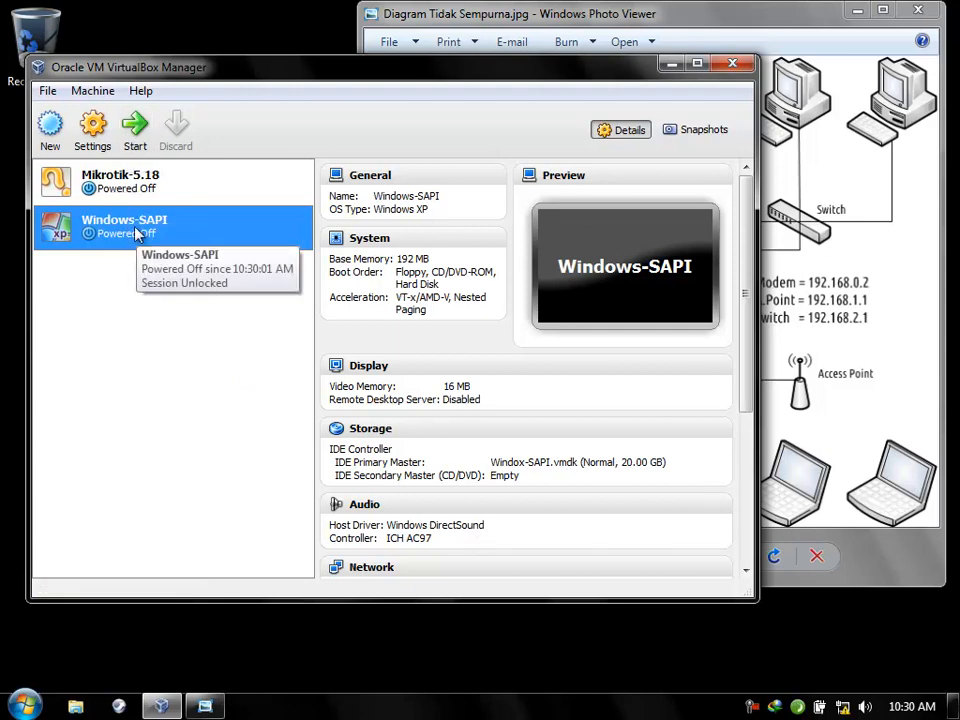
# Boot the Windows-SAPI machine and bring its XP window forward.
pyautogui.click(138, 128)
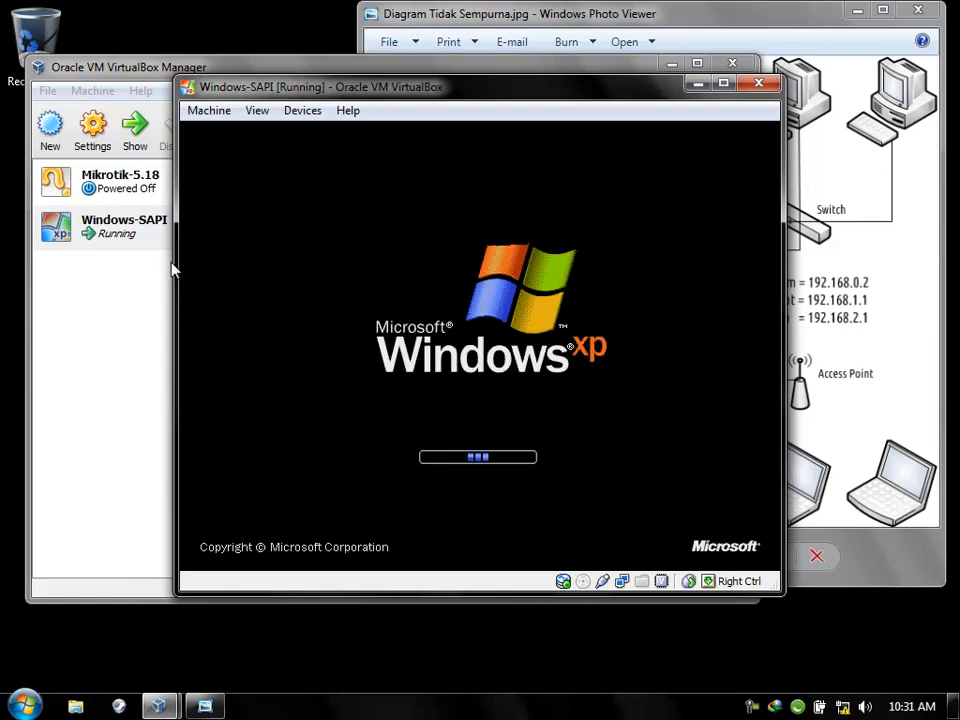
pyautogui.click(82, 185)
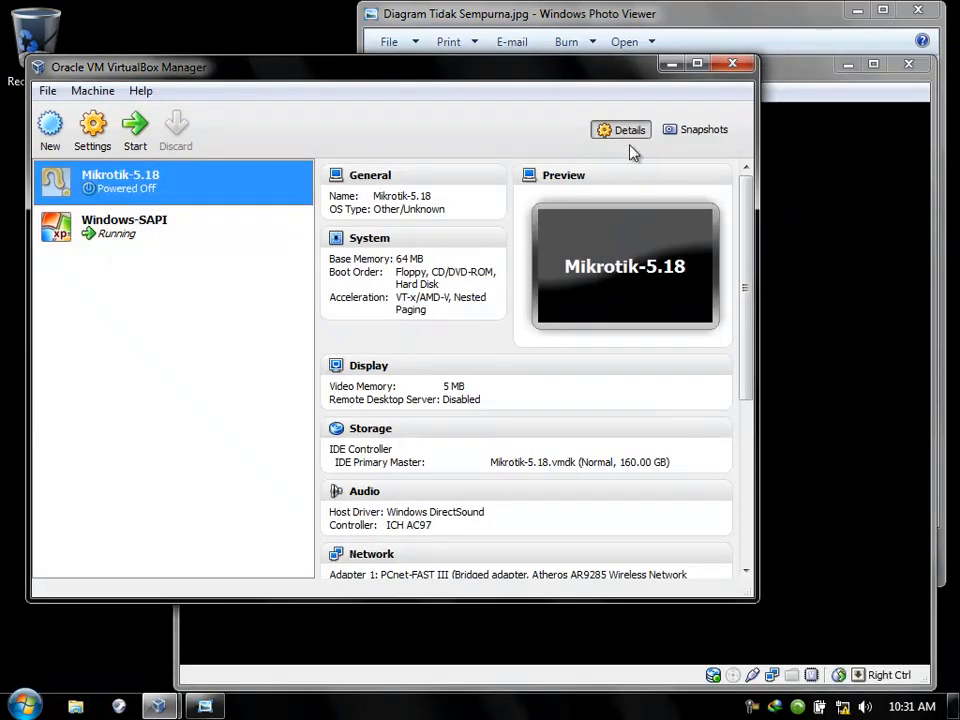
pyautogui.click(775, 90)
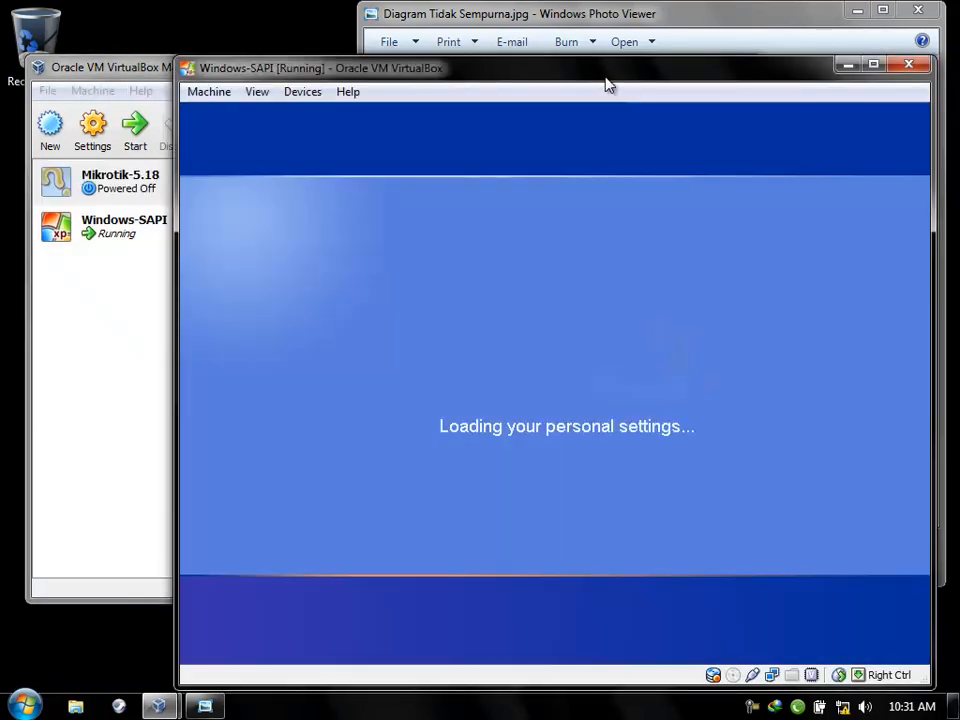
pyautogui.moveTo(608, 81); pyautogui.dragTo(587, 44)
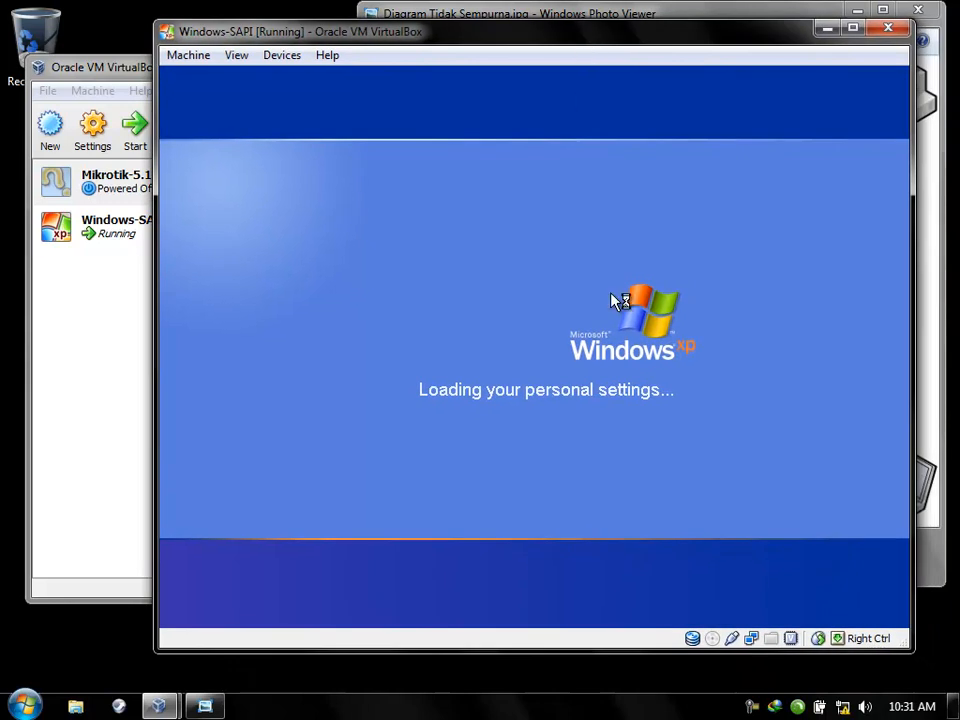
# Disable ESET protection in the XP guest until the next restart and dismiss the warning.
pyautogui.rightClick(797, 706)
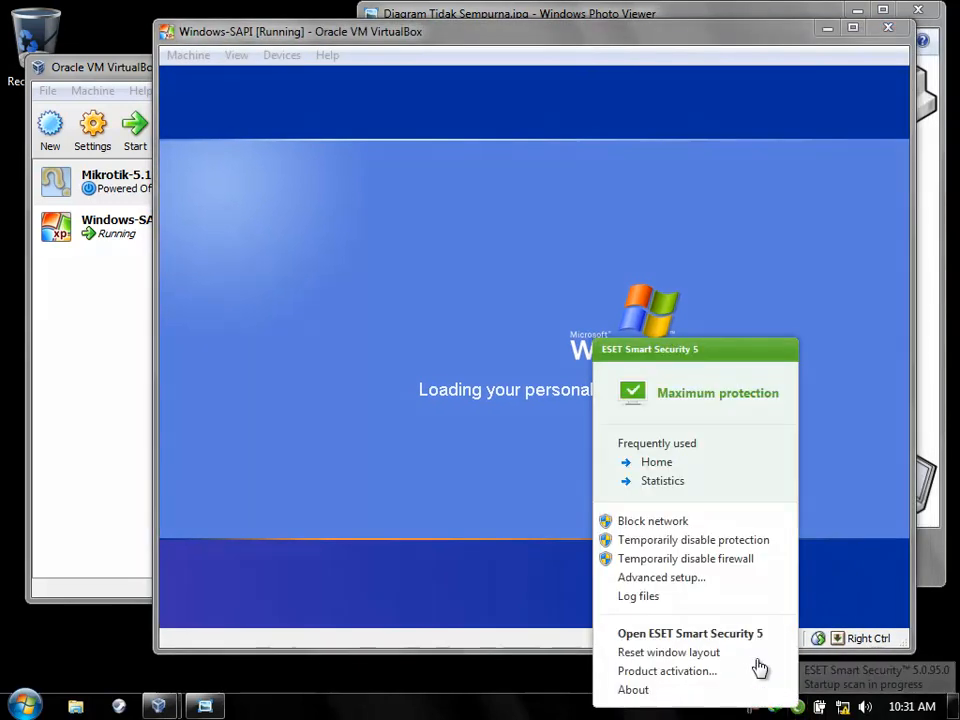
pyautogui.click(693, 560)
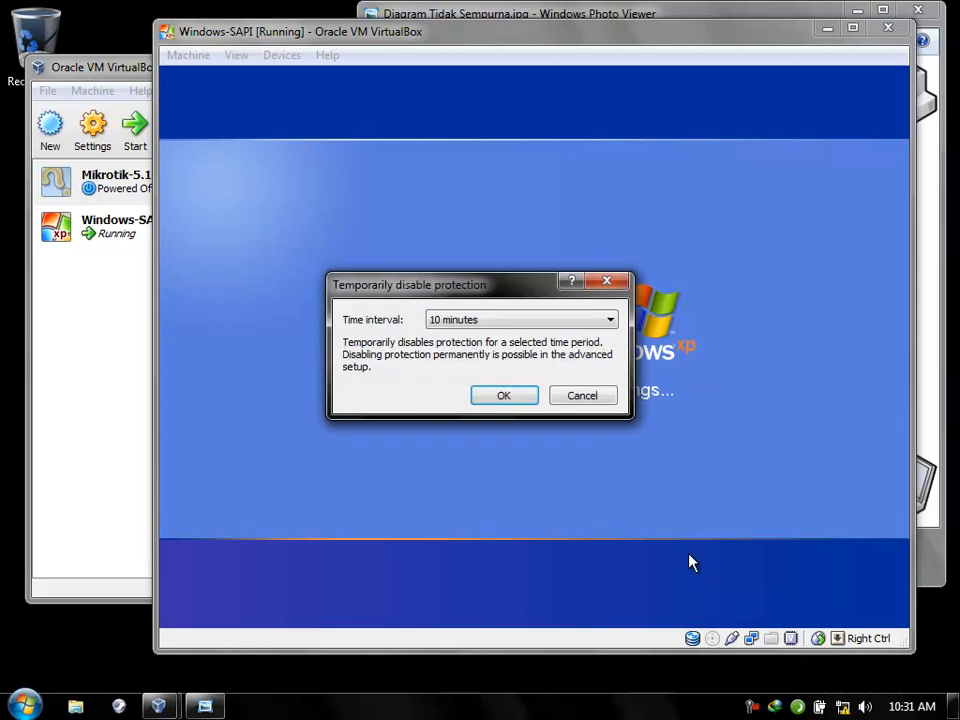
pyautogui.click(529, 320)
pyautogui.click(495, 388)
pyautogui.click(499, 396)
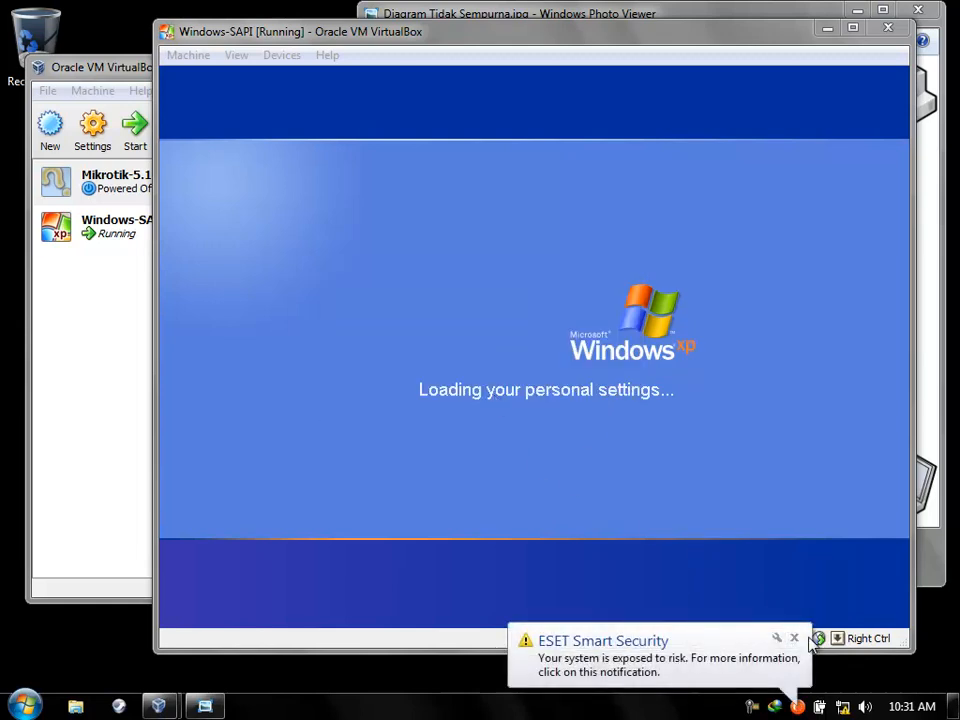
pyautogui.click(796, 637)
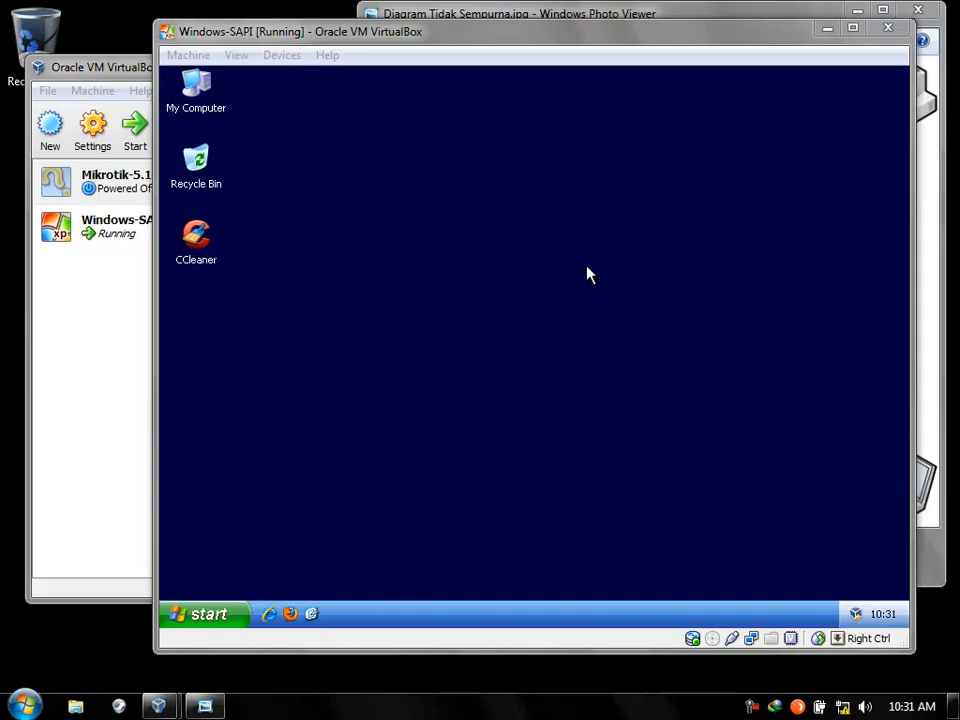
# Review the XP guest's Local Area Connection status on General and Support tabs, then return to VirtualBox Manager.
pyautogui.rightClick(199, 617)
pyautogui.click(821, 613)
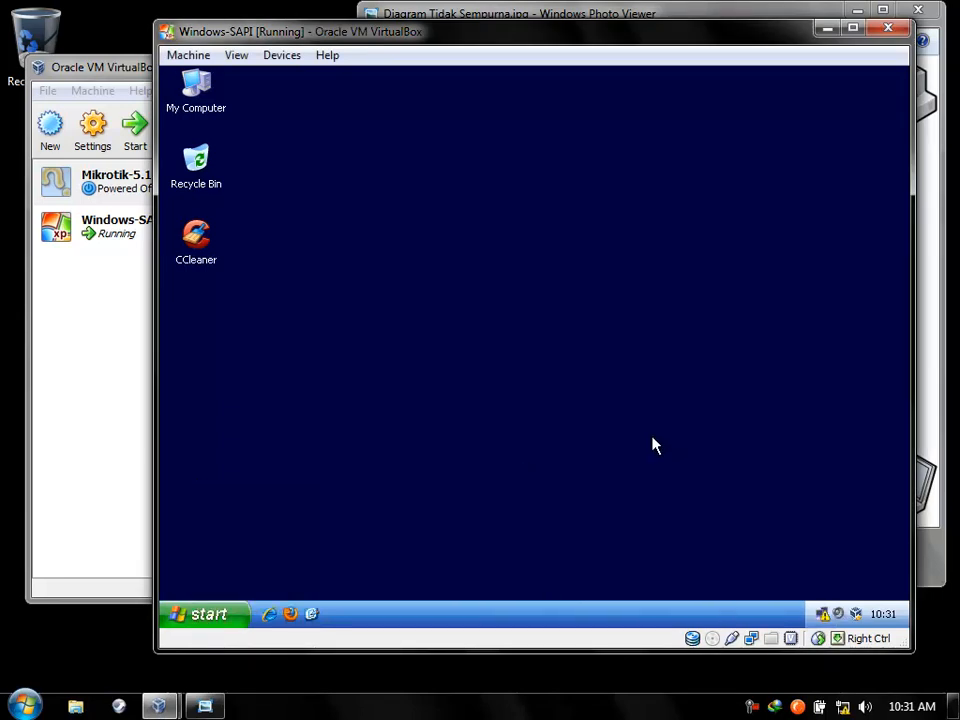
pyautogui.doubleClick(821, 614)
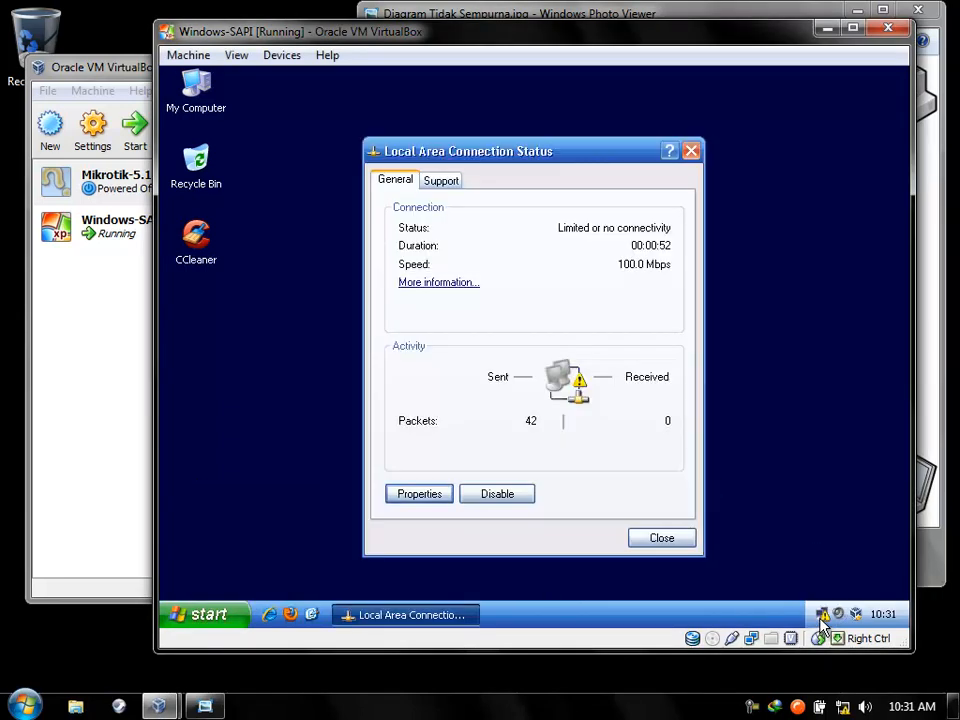
pyautogui.click(441, 182)
pyautogui.click(397, 181)
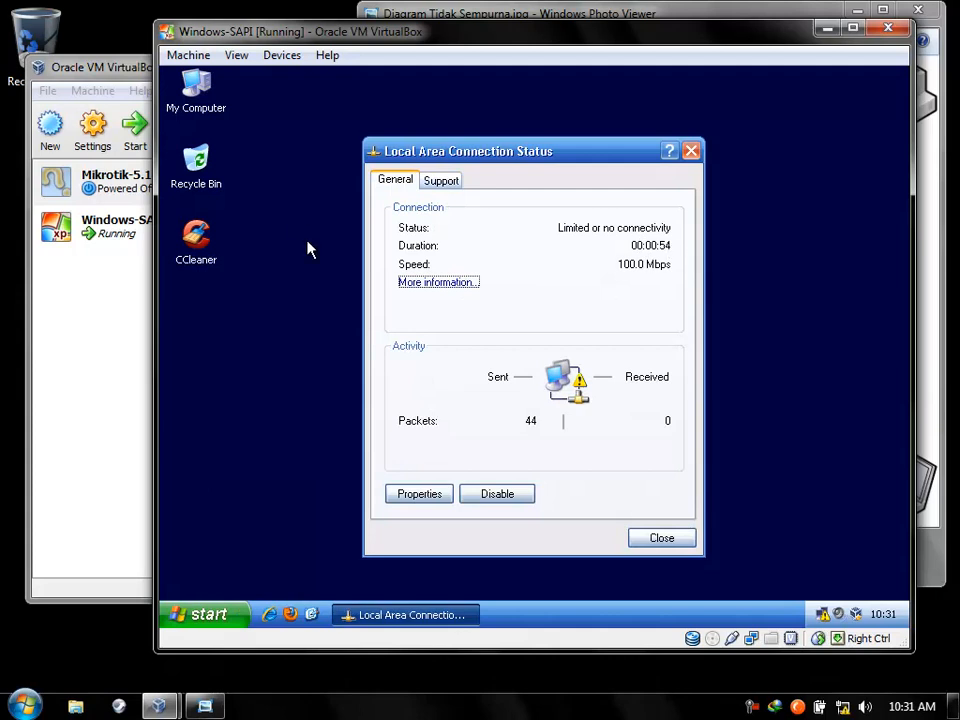
pyautogui.click(135, 190)
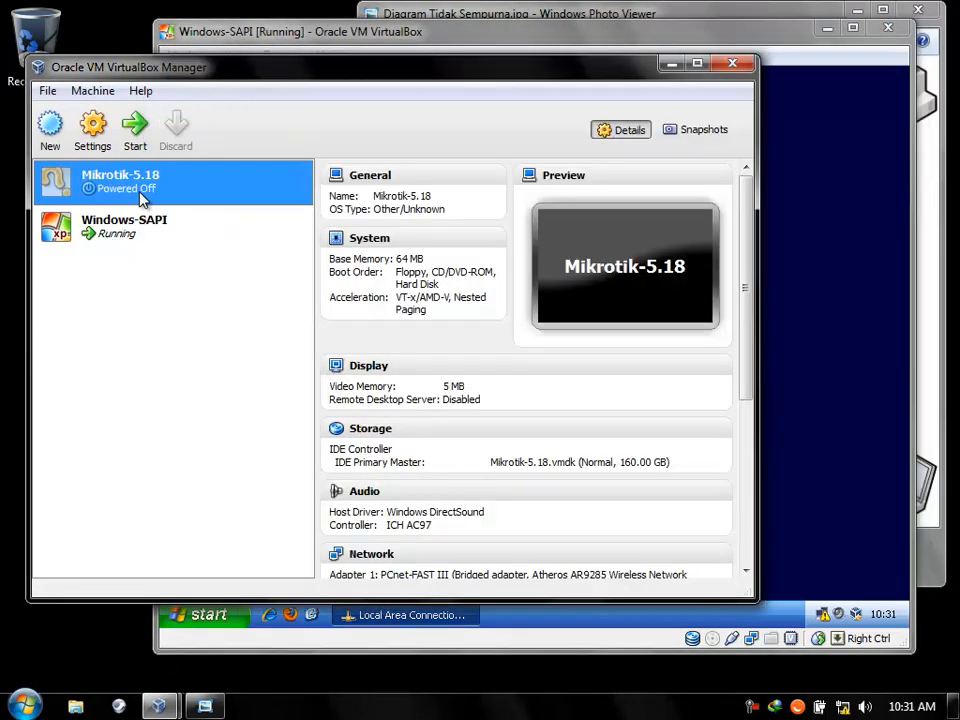
# Start the Mikrotik-5.18 virtual machine and bring VirtualBox Manager back in front.
pyautogui.click(138, 132)
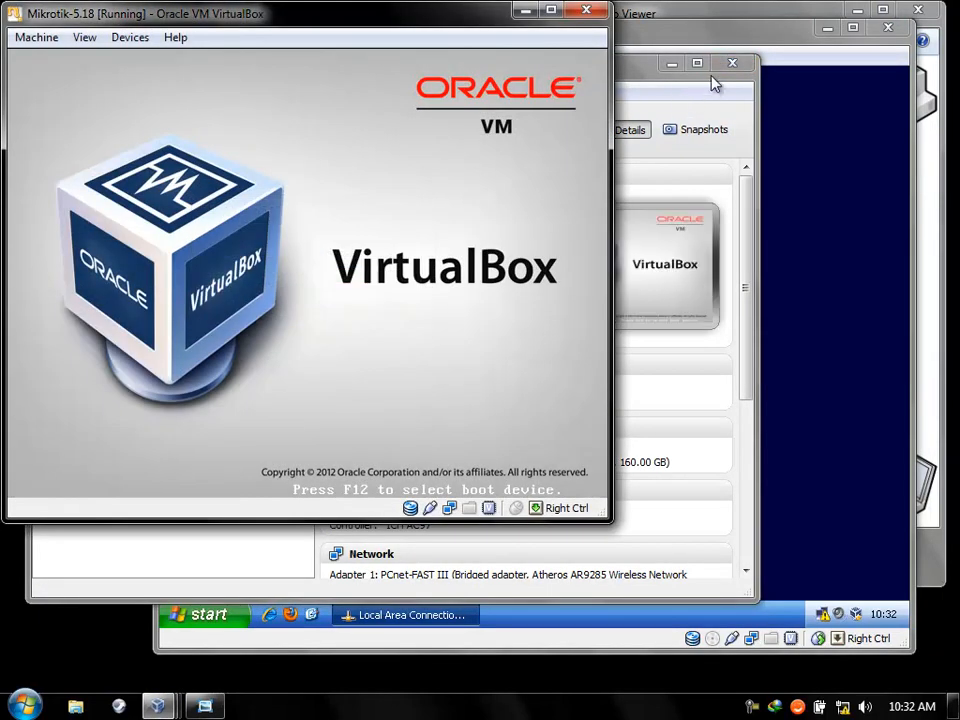
pyautogui.click(734, 68)
# Repair the XP guest's connection so it gets DHCP address 192.168.2.252 with gateway 192.168.2.1.
pyautogui.click(733, 67)
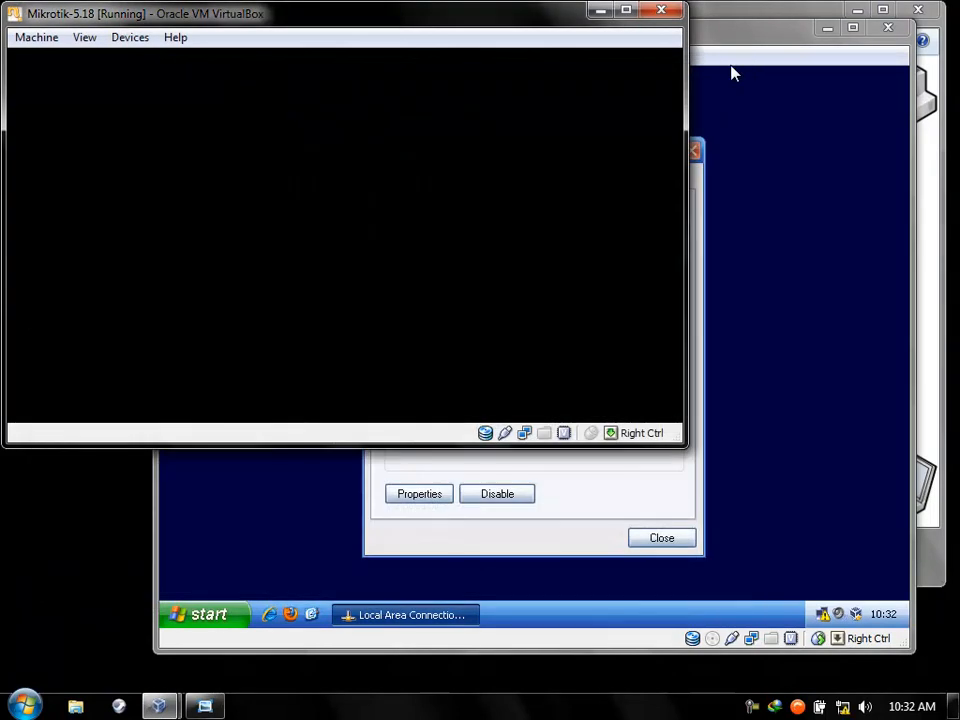
pyautogui.click(626, 489)
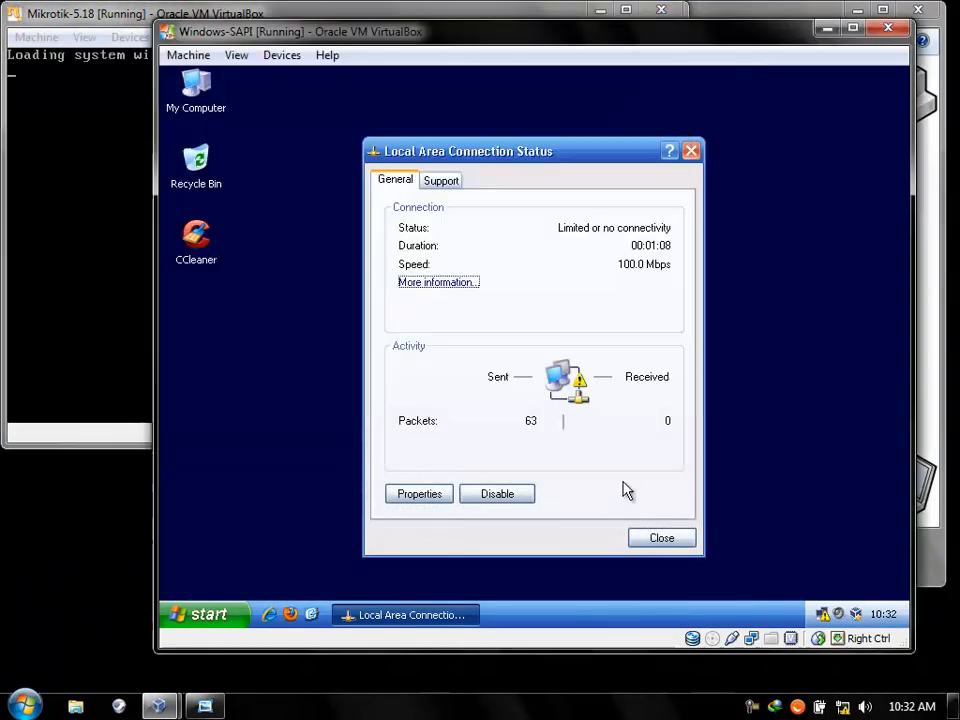
pyautogui.click(430, 183)
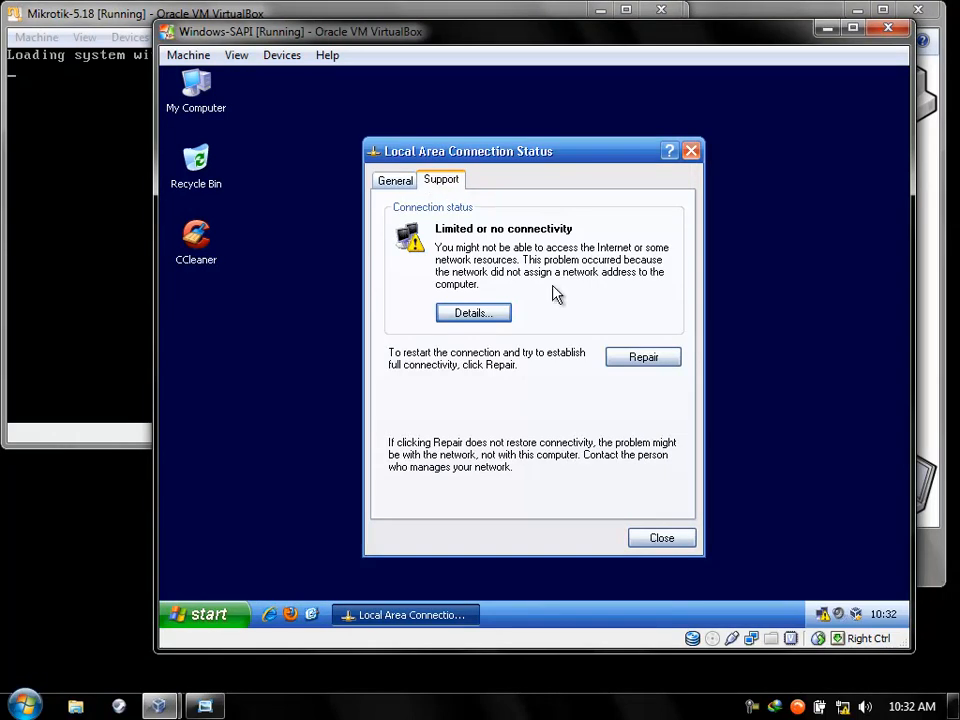
pyautogui.click(84, 14)
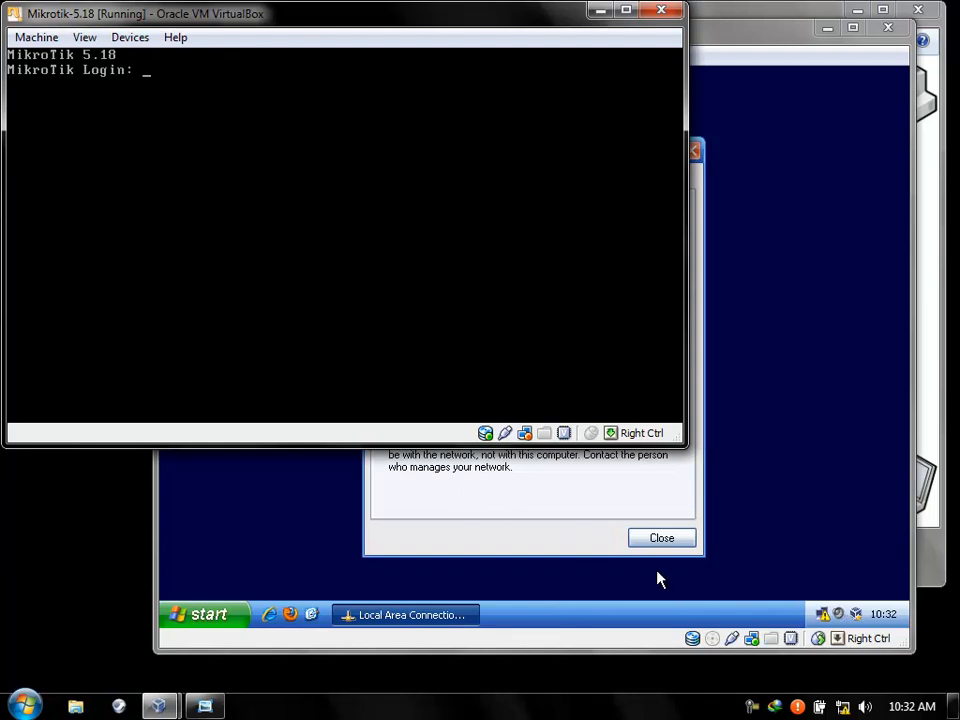
pyautogui.click(490, 509)
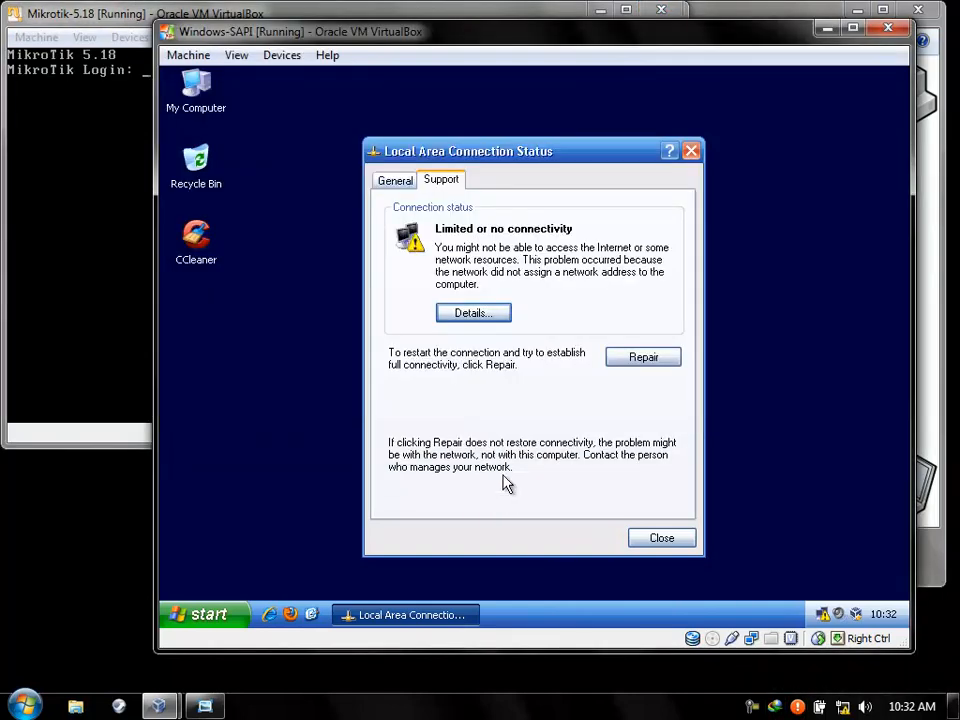
pyautogui.click(630, 360)
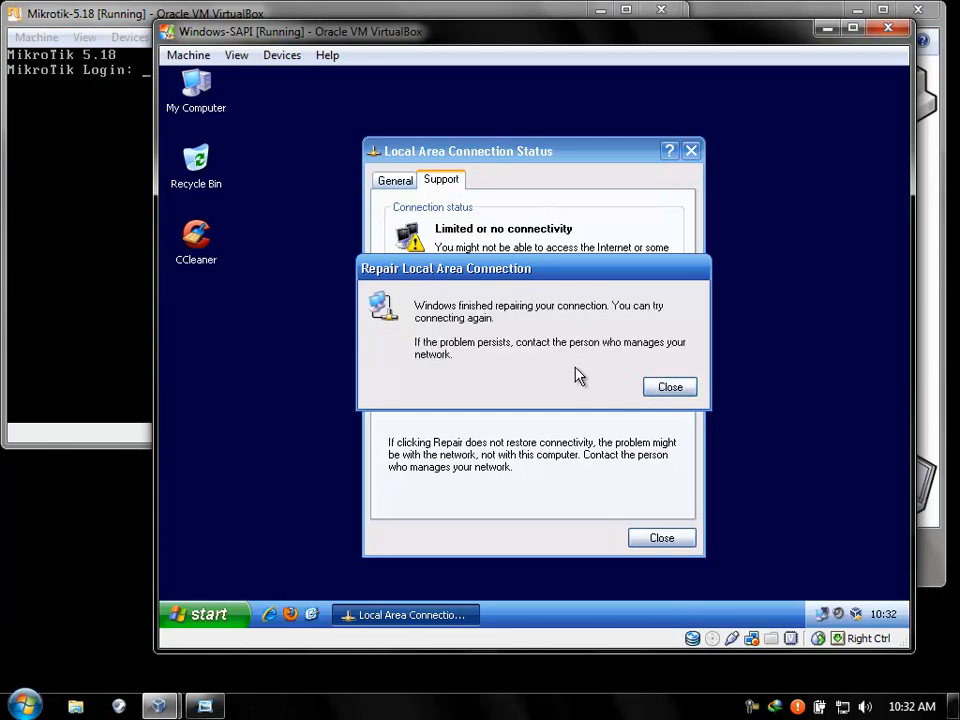
pyautogui.click(676, 390)
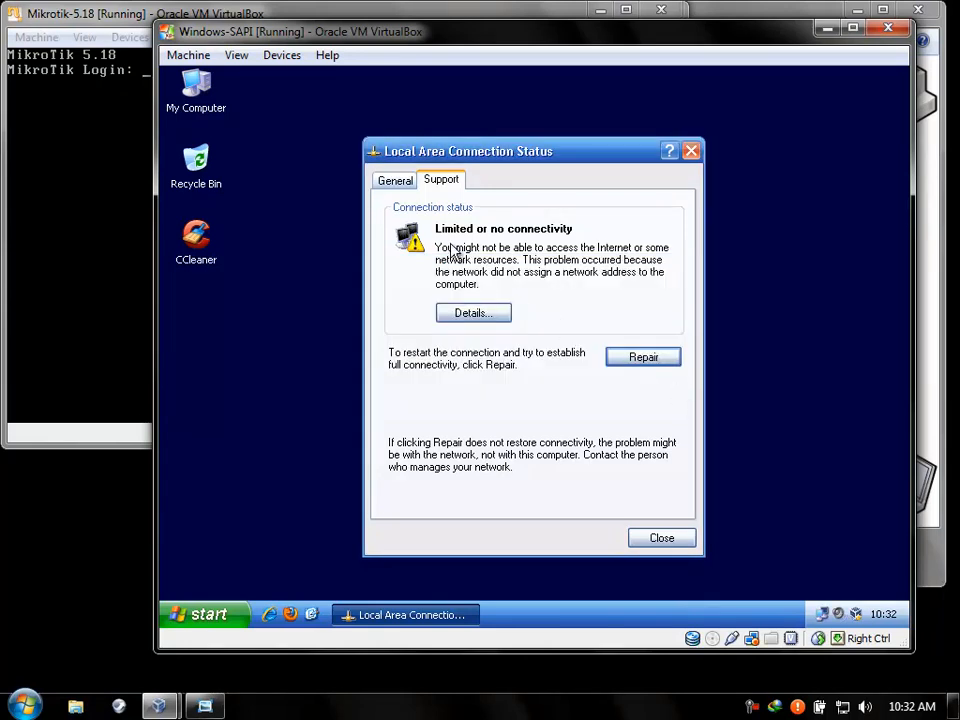
pyautogui.click(395, 182)
pyautogui.click(442, 183)
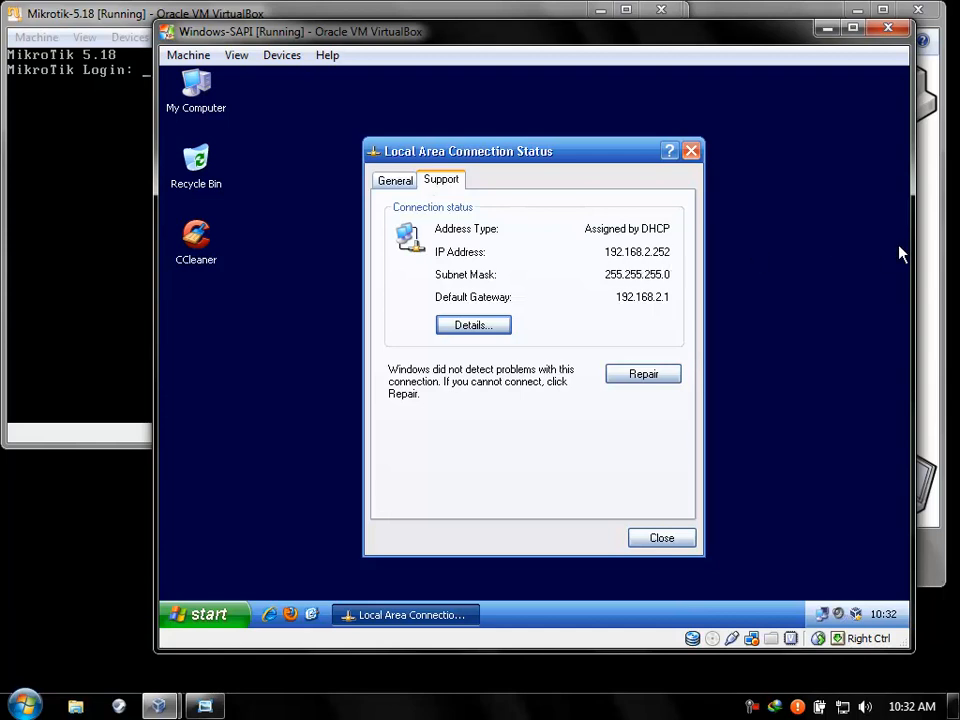
pyautogui.click(925, 250)
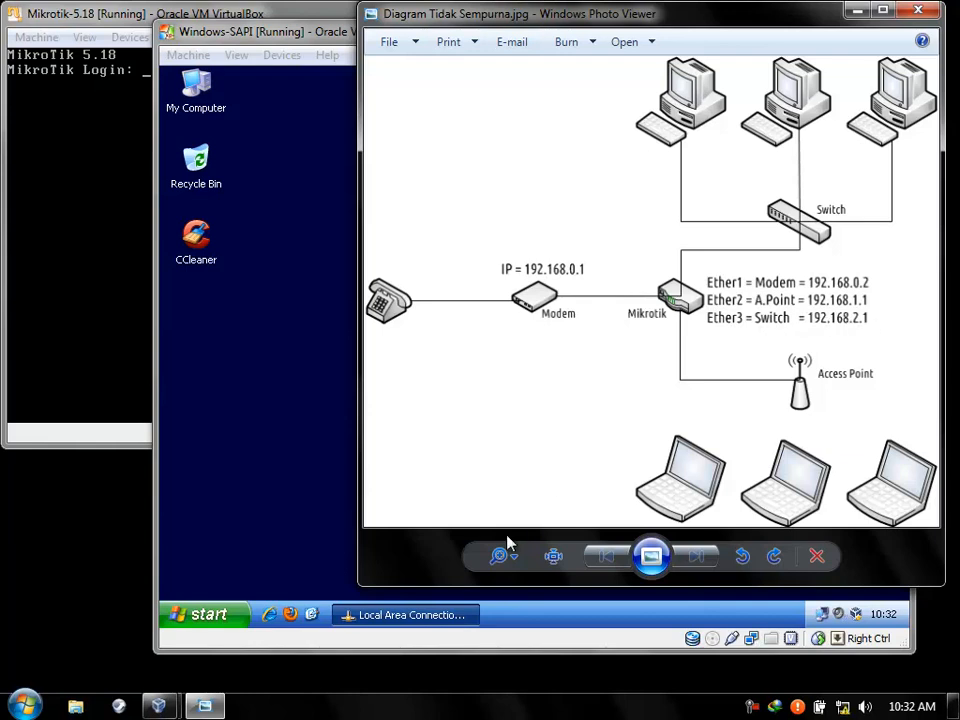
pyautogui.click(272, 411)
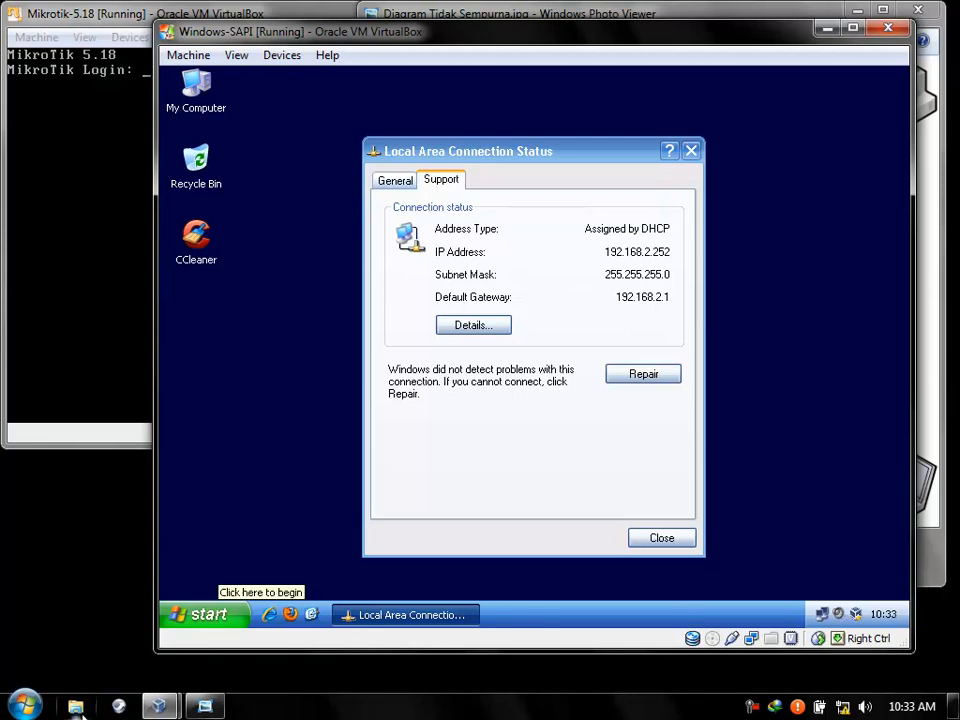
# Launch Firefox in the XP guest and open the router's WebFig at 192.168.1.1.
pyautogui.click(289, 616)
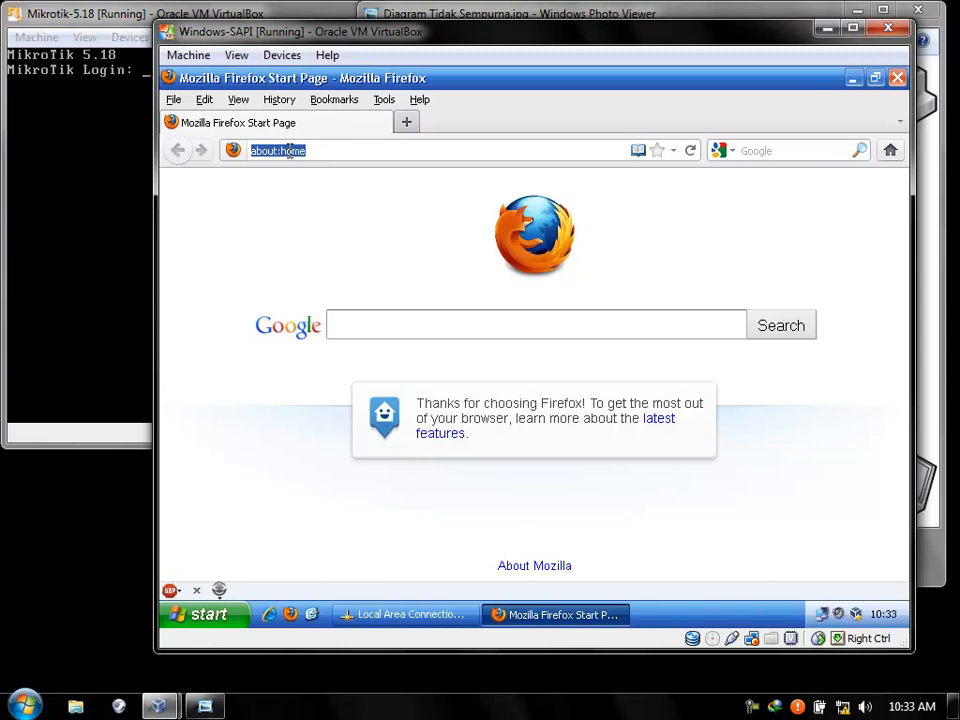
pyautogui.write('192.168.1.1')
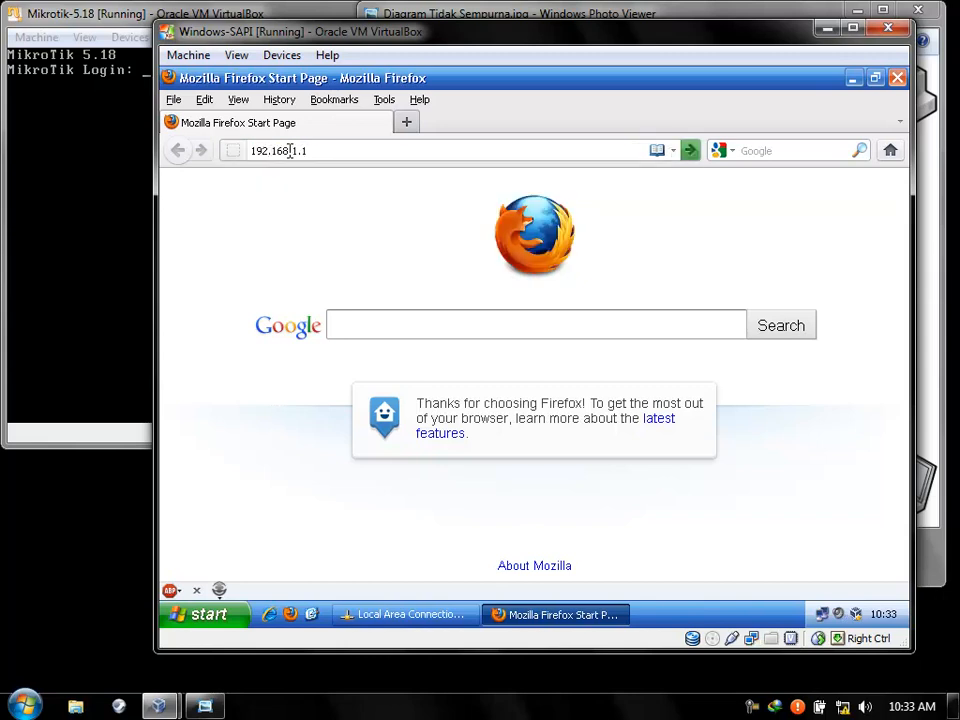
pyautogui.press('Return')
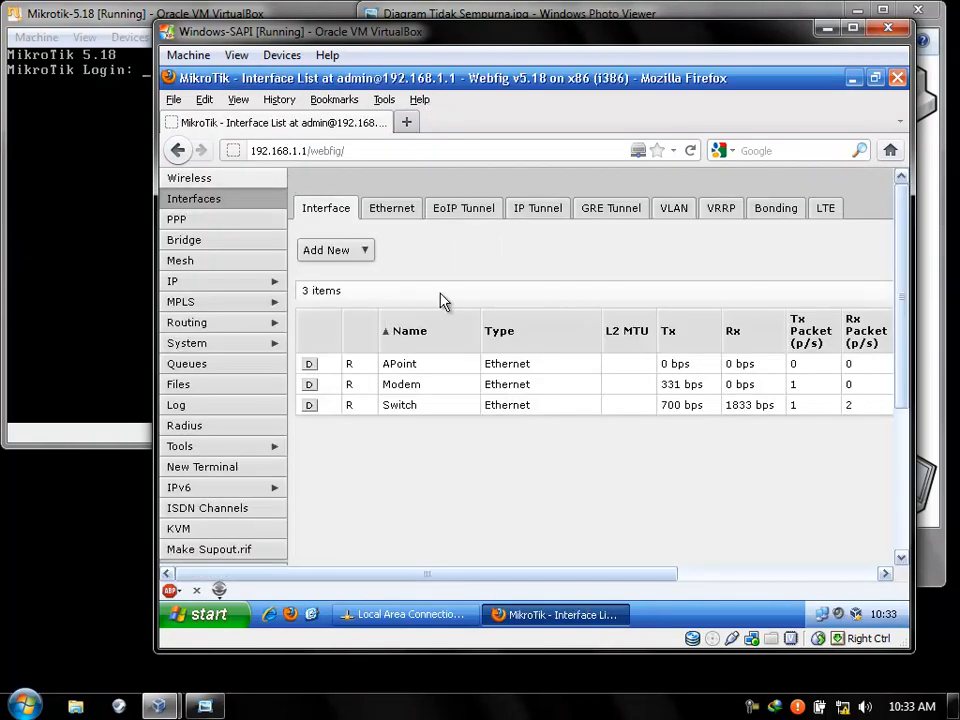
pyautogui.scroll(-5, 337, 308)
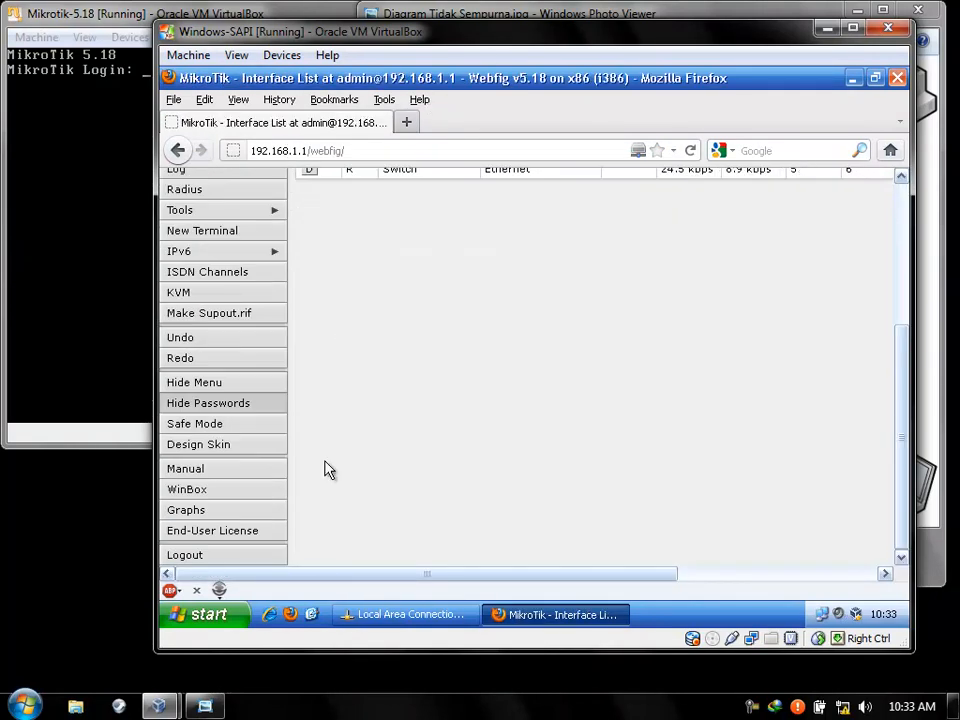
pyautogui.scroll(5, 329, 468)
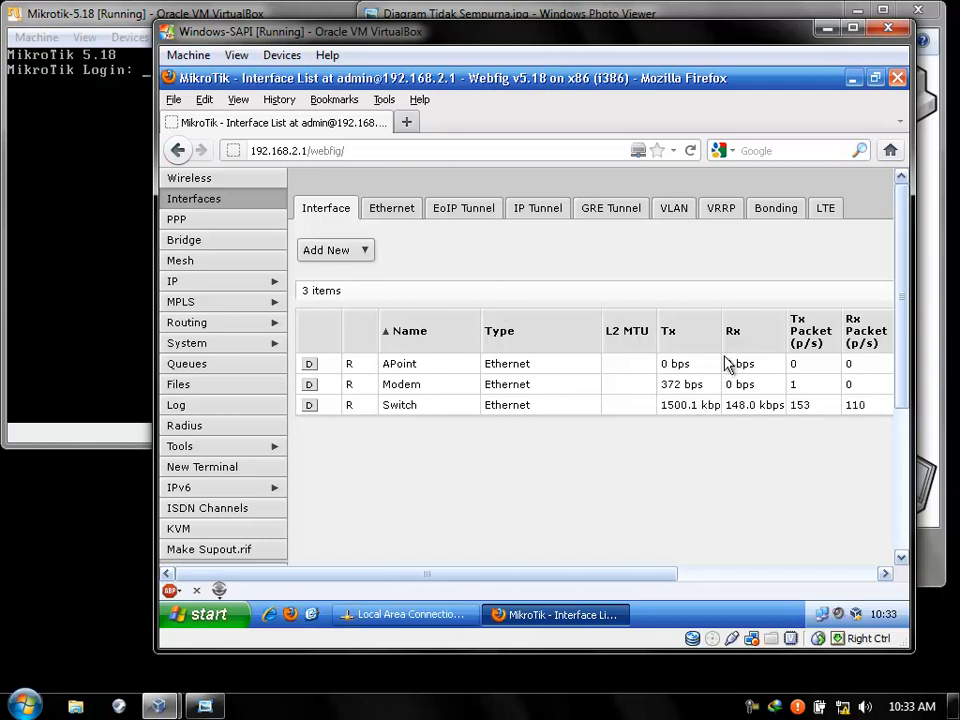
pyautogui.click(930, 295)
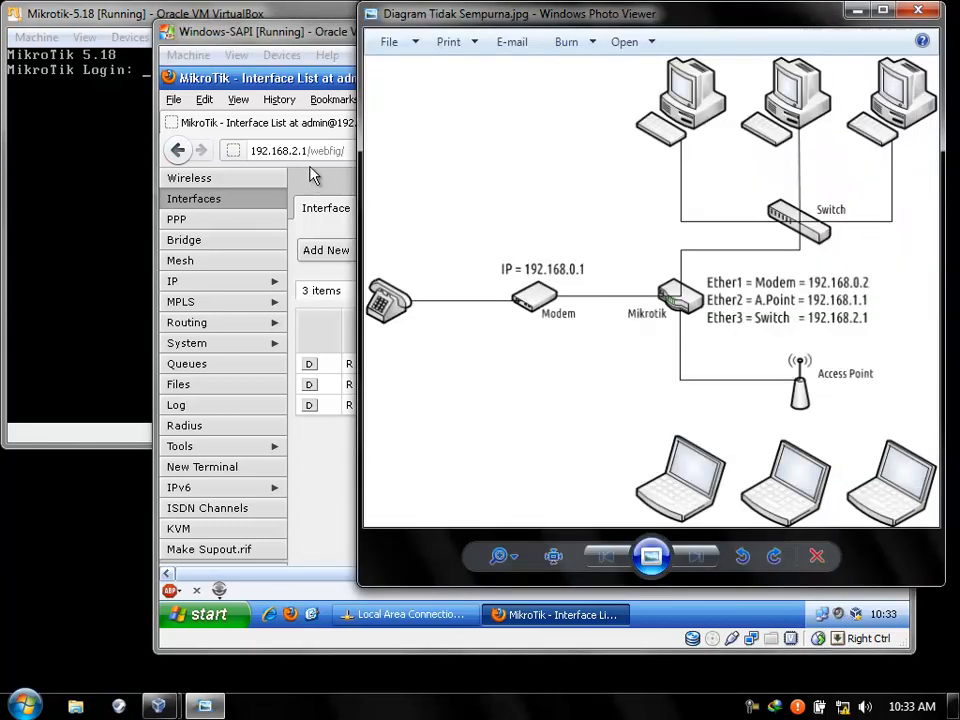
# Edit the address bar to load the WebFig interface list at 192.168.0.2.
pyautogui.click(296, 150)
pyautogui.click(296, 150)
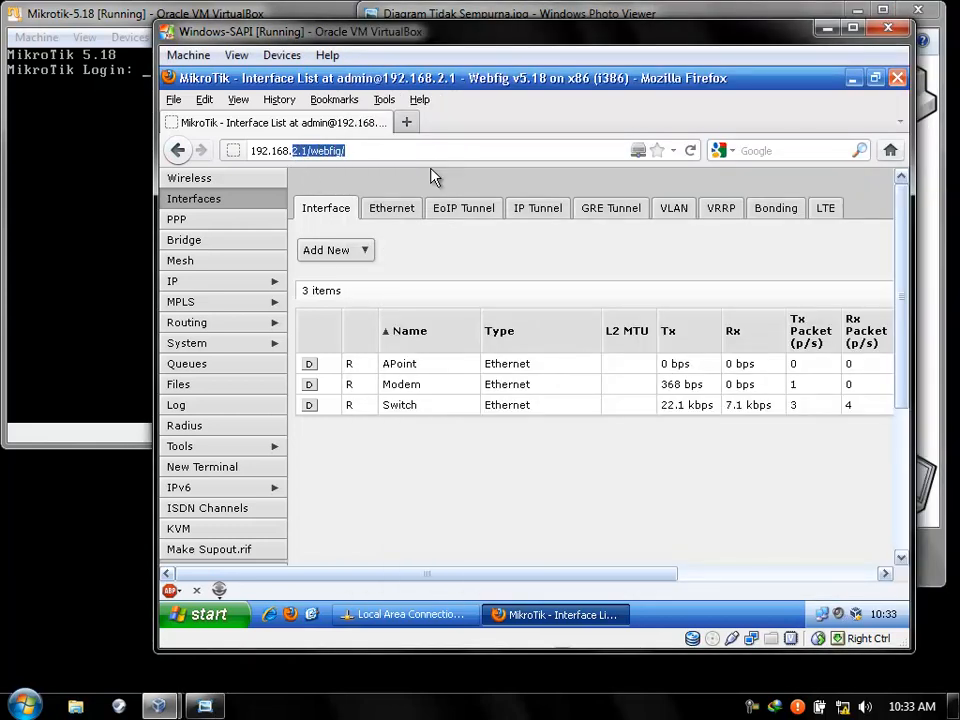
pyautogui.write('192.168.02')
pyautogui.press('Return')
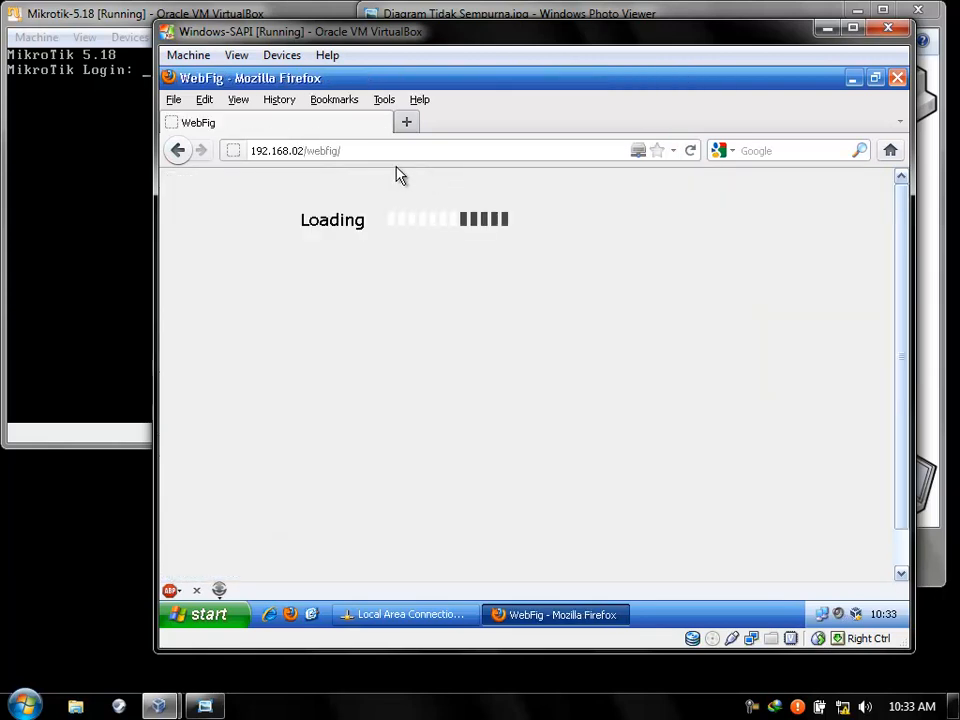
pyautogui.moveTo(305, 150); pyautogui.dragTo(406, 151)
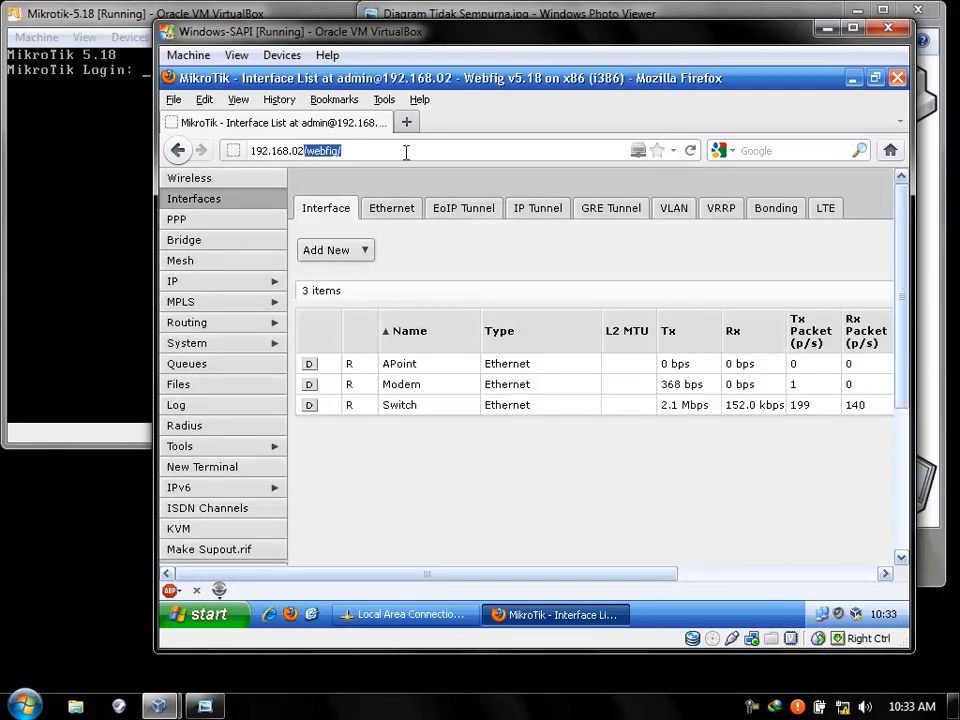
pyautogui.press('BackSpace')
pyautogui.press('BackSpace')
pyautogui.write('.2')
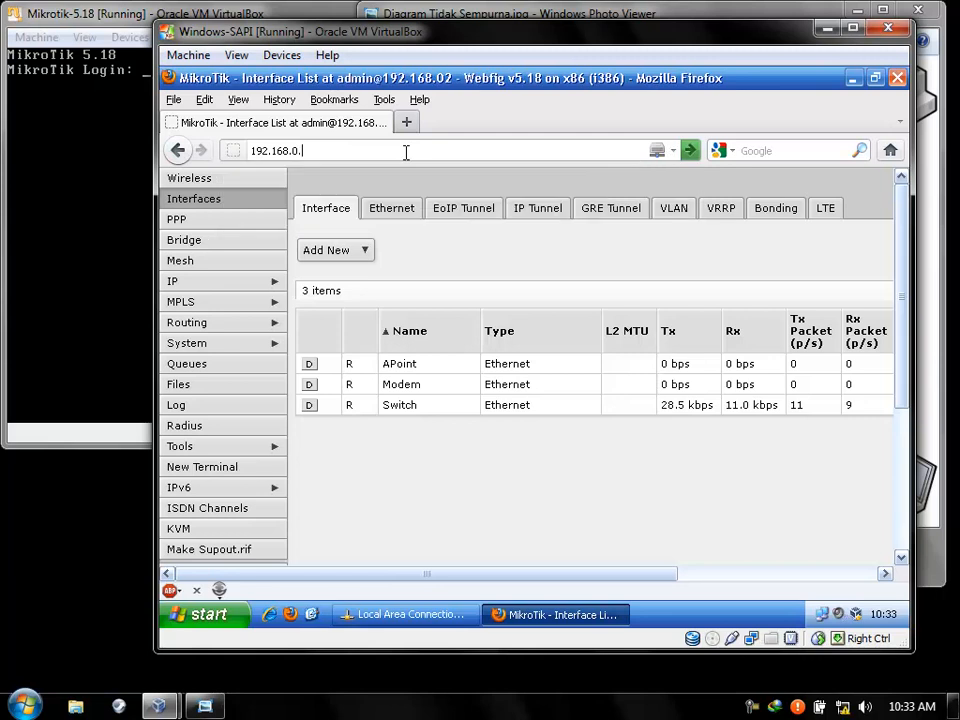
pyautogui.press('Return')
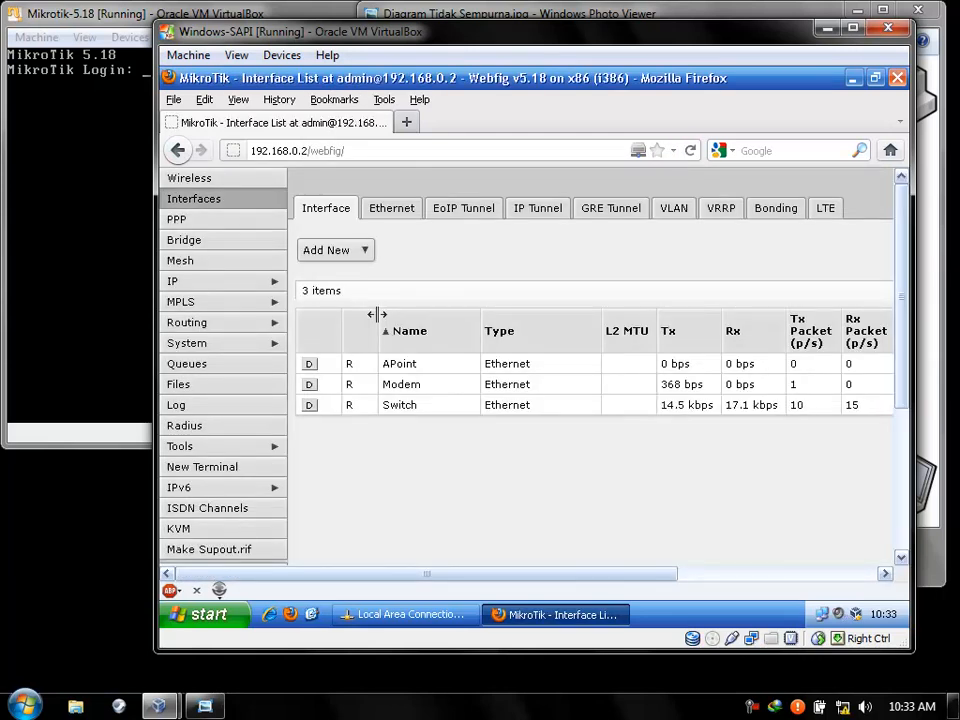
pyautogui.hotkey('ctrl', 'shift', 'Delete')
# Clear all Firefox history and replace the WebFig router tab with an empty new tab.
pyautogui.click(555, 553)
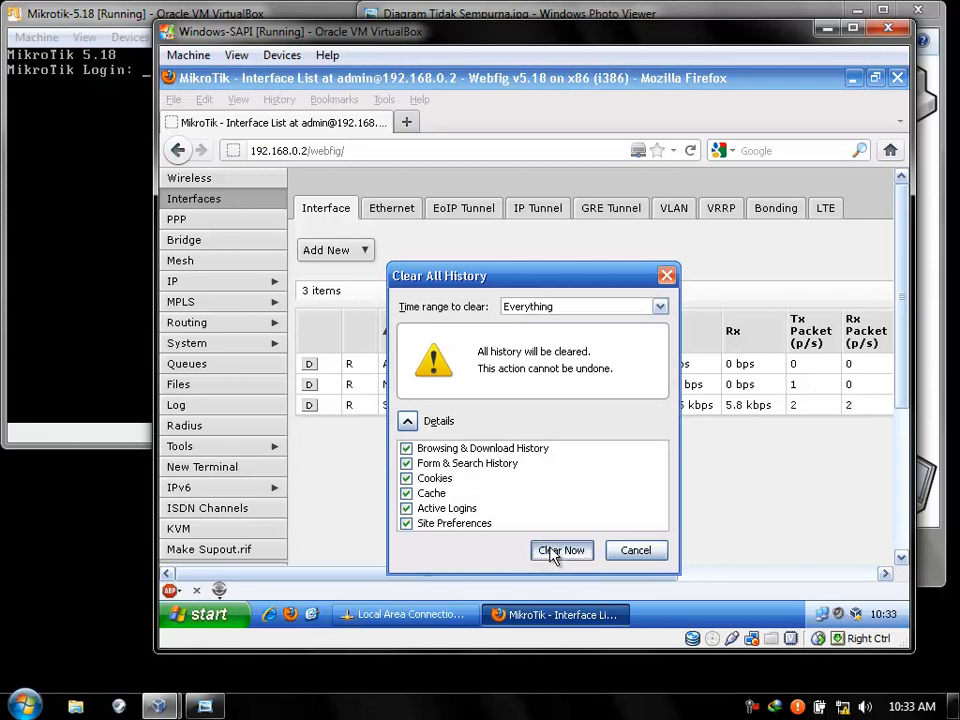
pyautogui.click(408, 124)
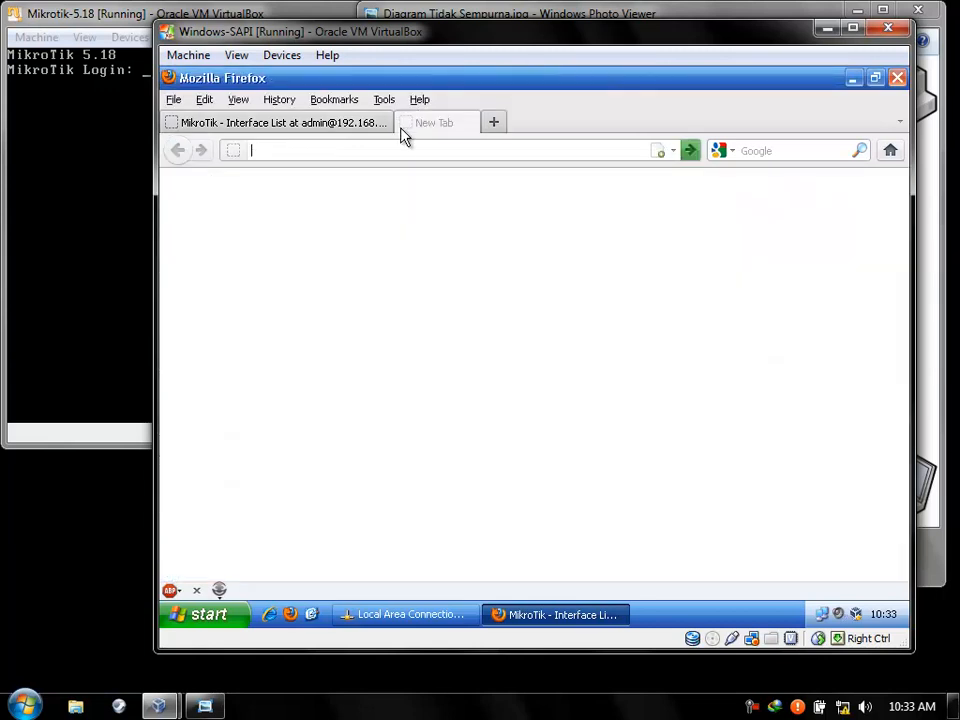
pyautogui.click(384, 122)
pyautogui.click(387, 149)
# Clear all browsing history a second time from the Clear Recent History dialog.
pyautogui.hotkey('ctrl', 'shift', 'Delete')
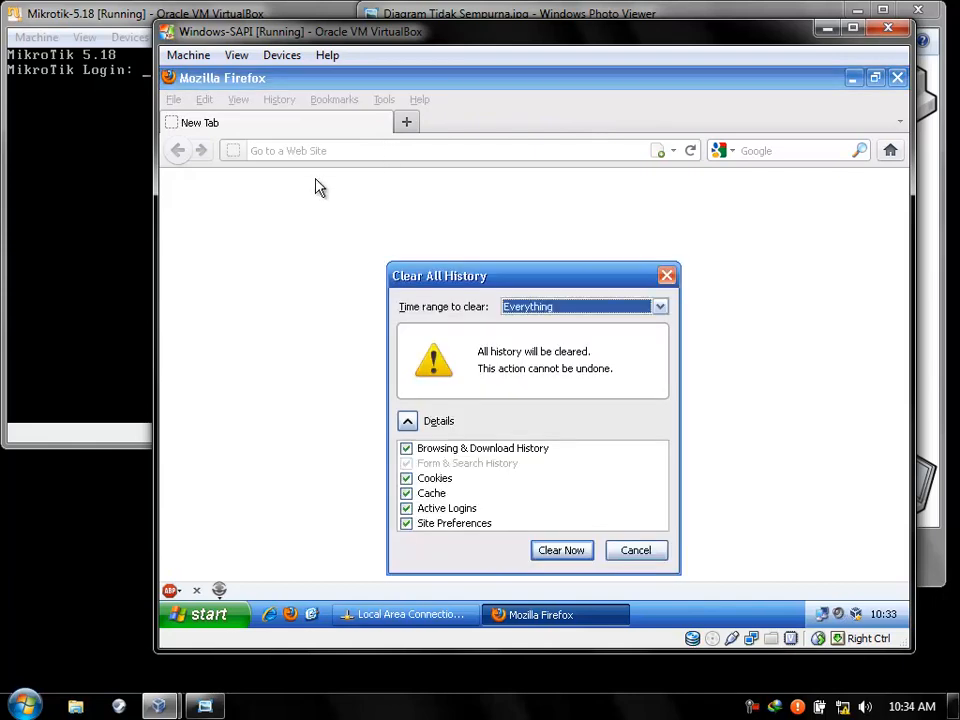
pyautogui.moveTo(520, 281); pyautogui.dragTo(523, 165)
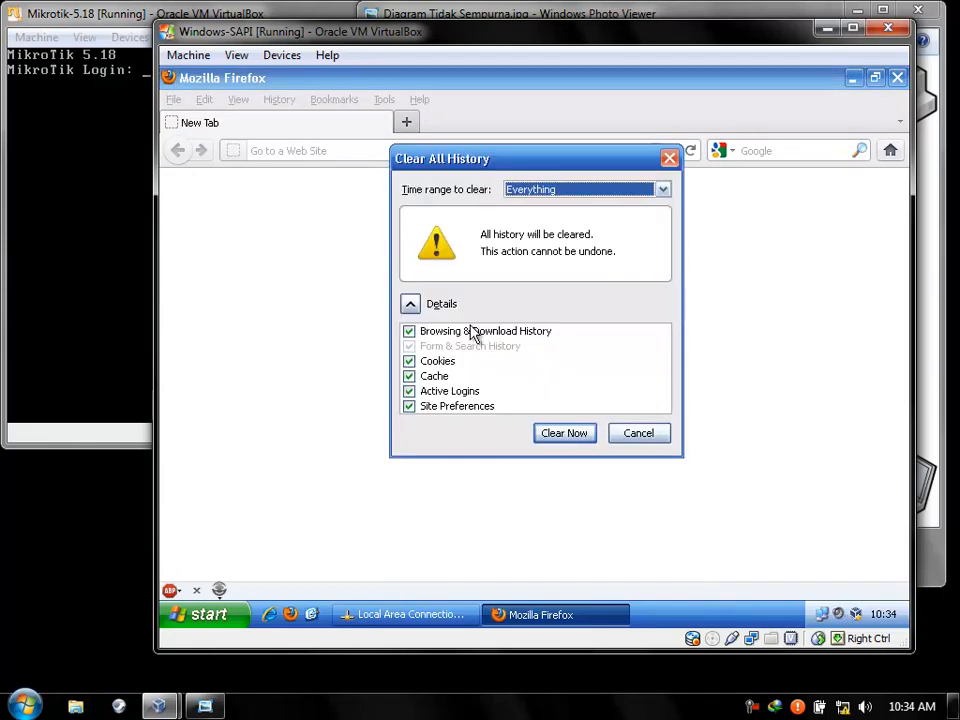
pyautogui.click(410, 304)
pyautogui.click(410, 304)
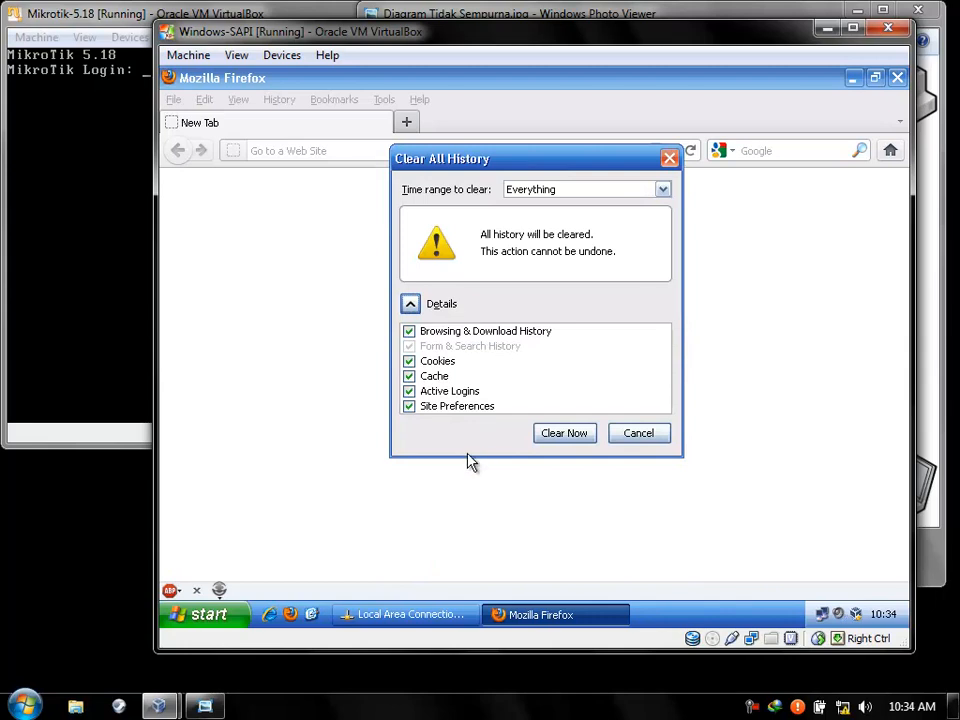
pyautogui.click(570, 440)
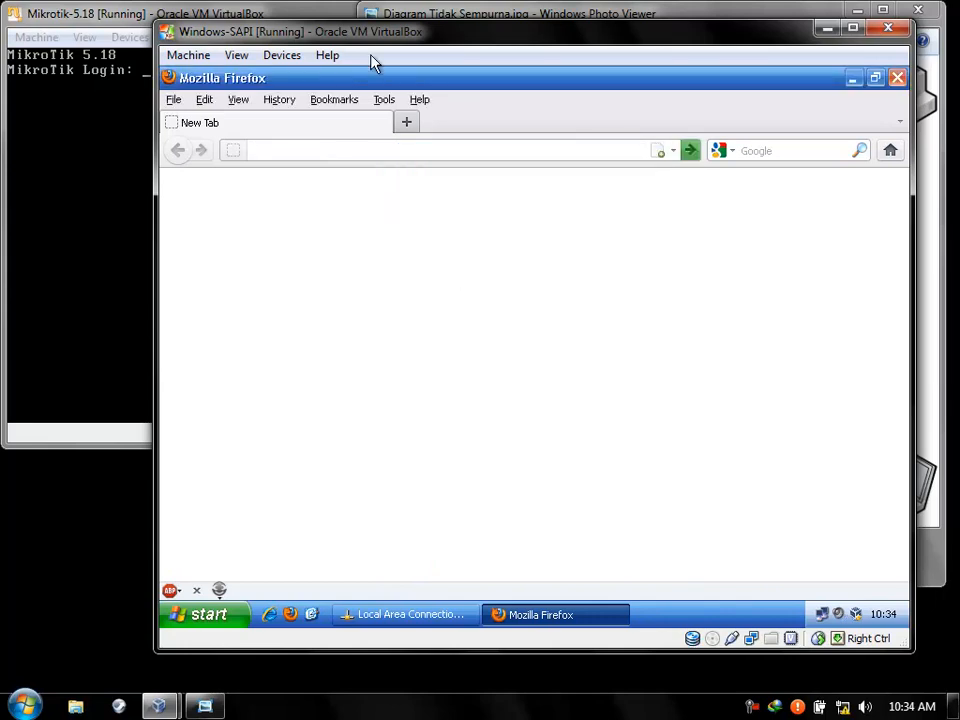
pyautogui.click(129, 15)
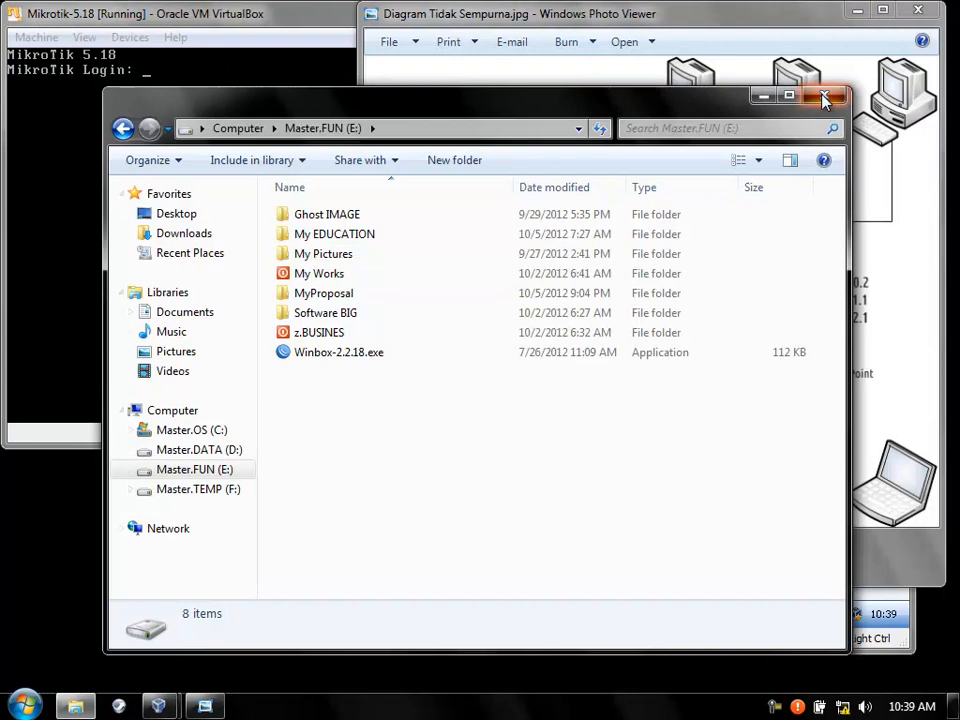
# Launch Winbox-2.2.18.exe from Master.FUN (E:) and connect it to the MikroTik router.
pyautogui.click(824, 96)
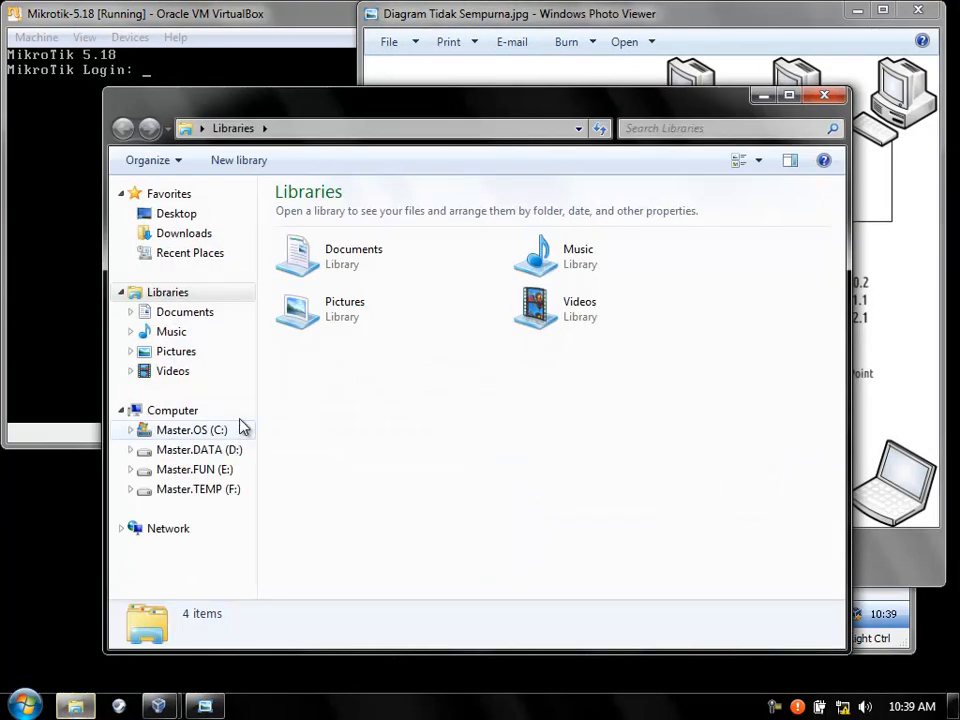
pyautogui.click(204, 477)
pyautogui.click(318, 359)
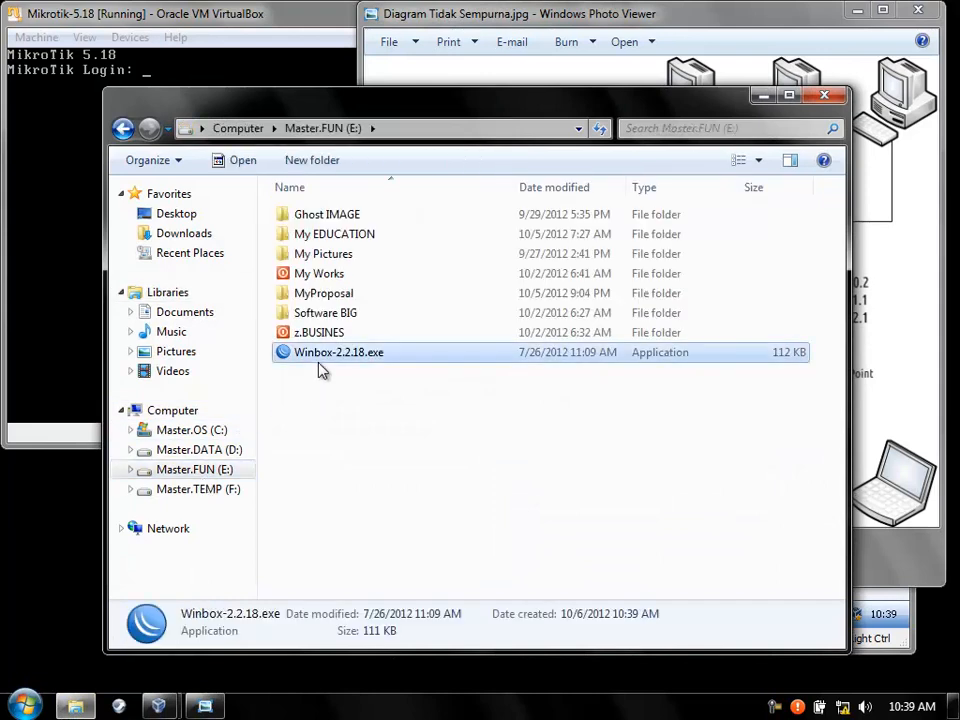
pyautogui.doubleClick(283, 360)
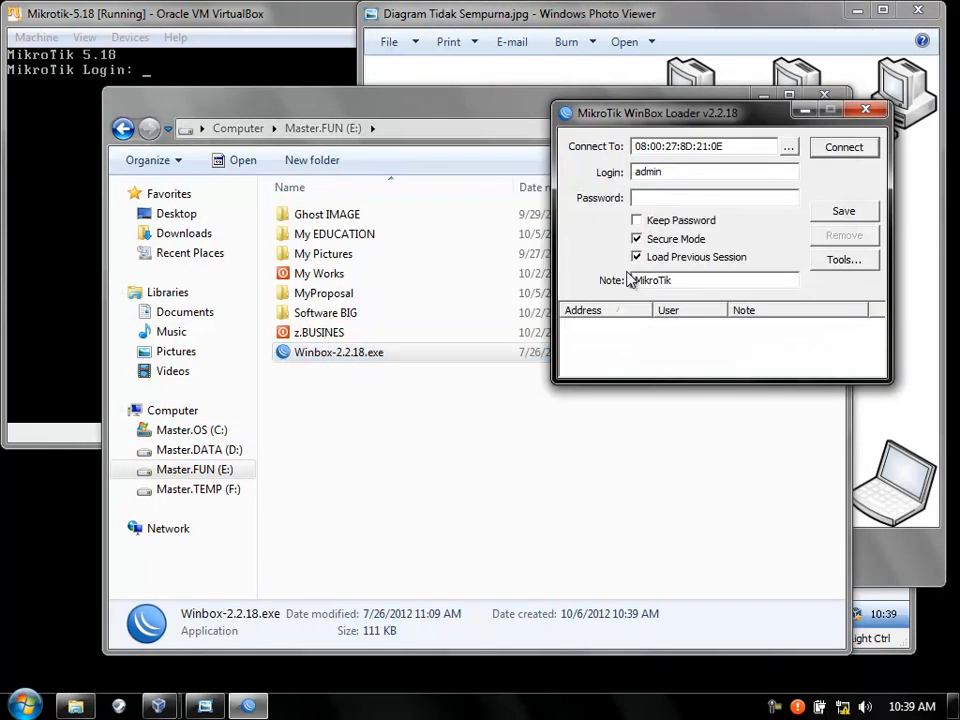
pyautogui.click(825, 152)
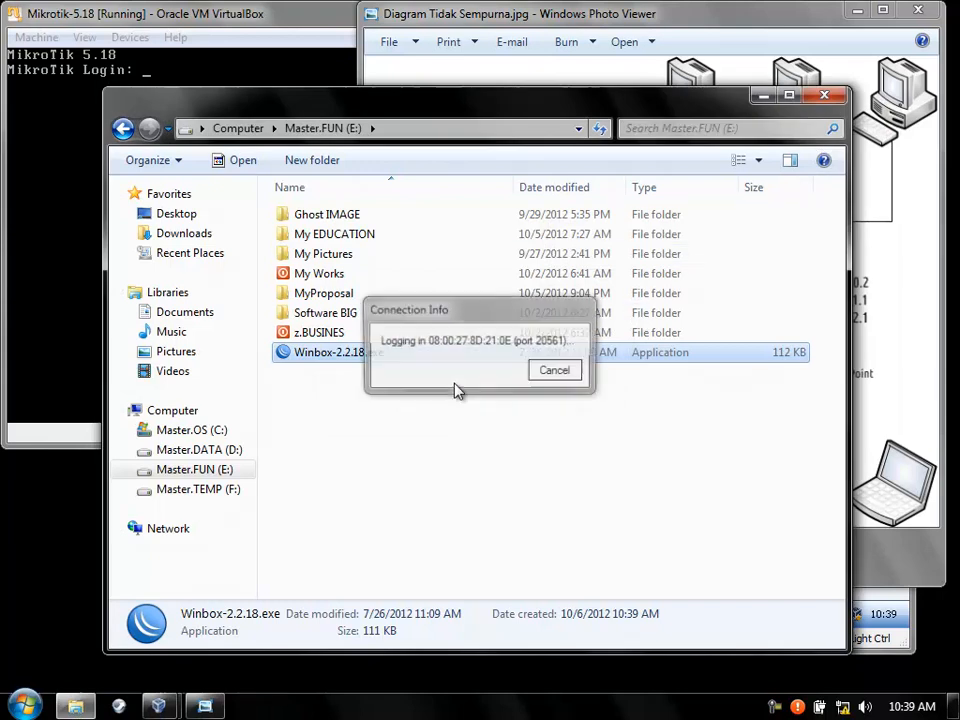
pyautogui.moveTo(270, 62); pyautogui.dragTo(317, 114)
# Open IP > Hotspot in WinBox and select the hotspot1 server, dismissing the antivirus menu and balloon.
pyautogui.click(248, 266)
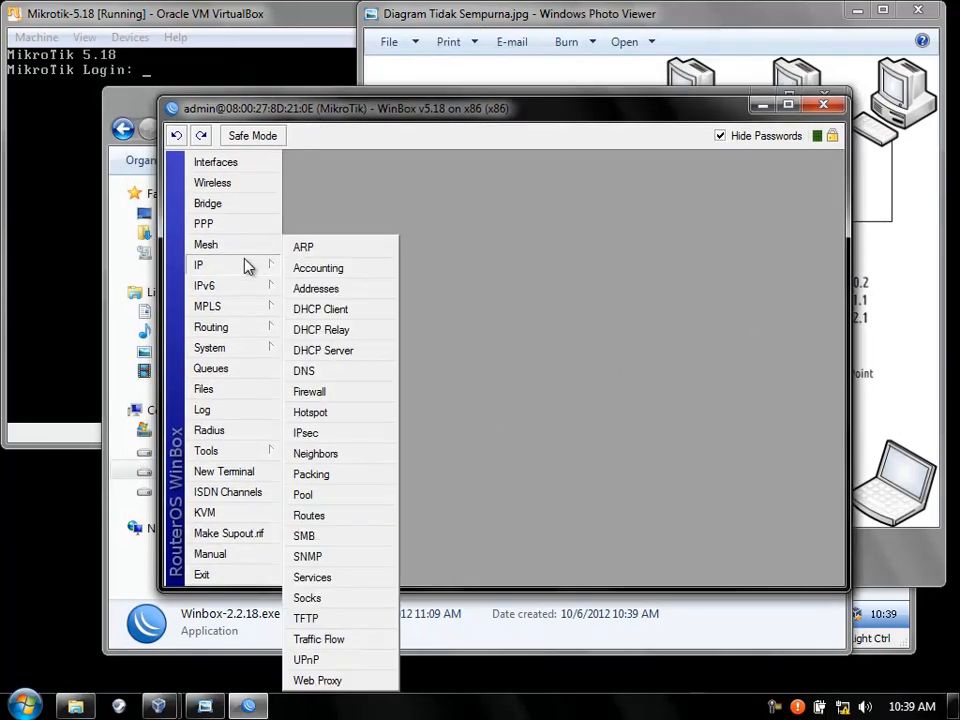
pyautogui.rightClick(797, 706)
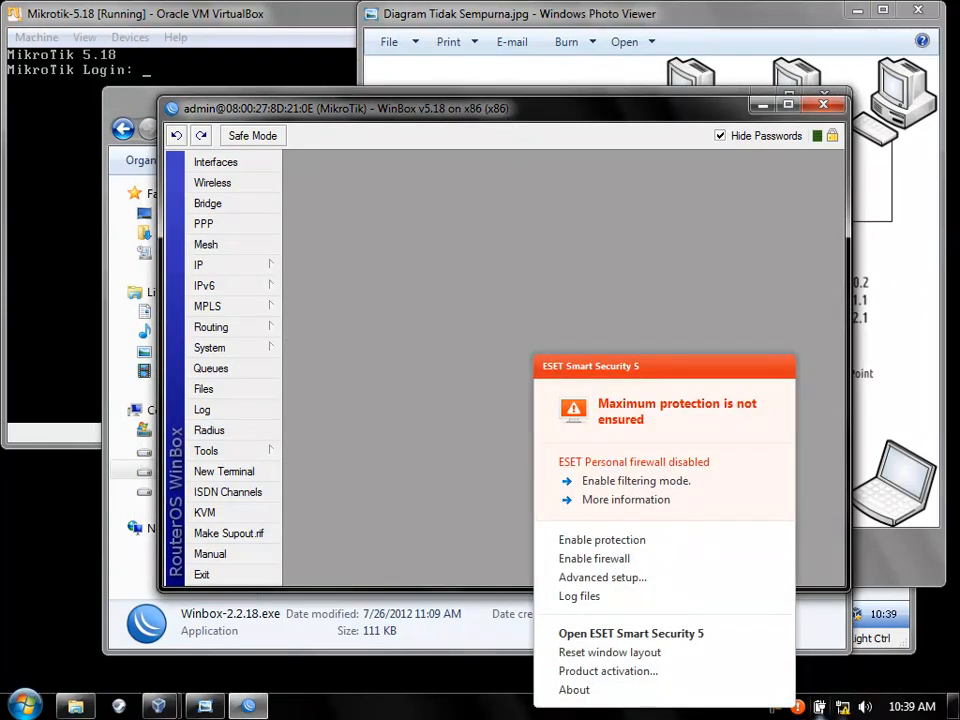
pyautogui.rightClick(798, 708)
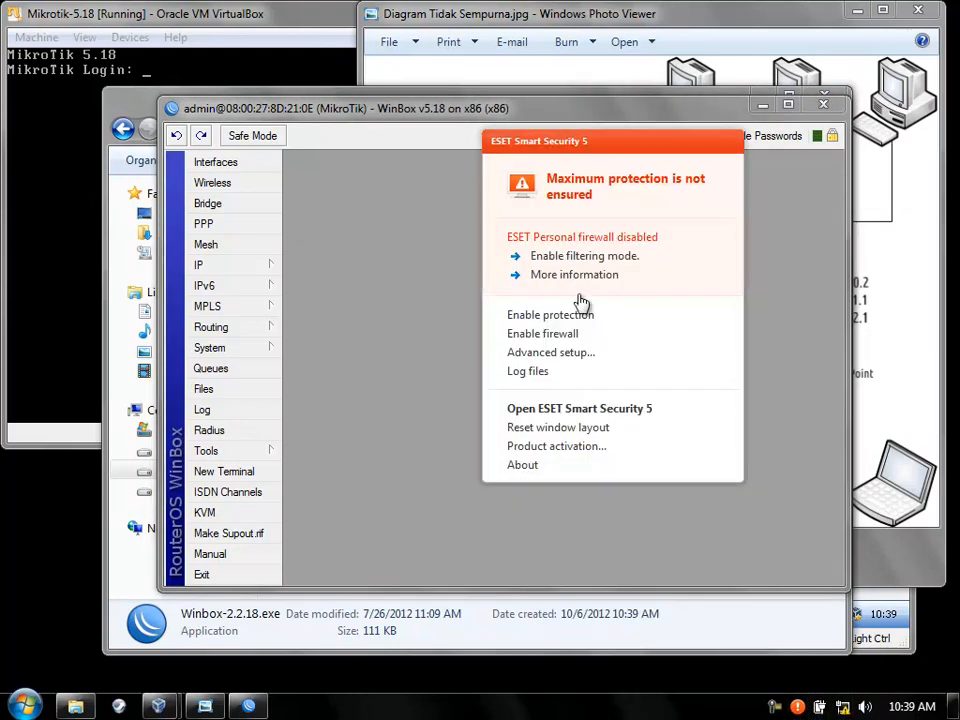
pyautogui.click(658, 124)
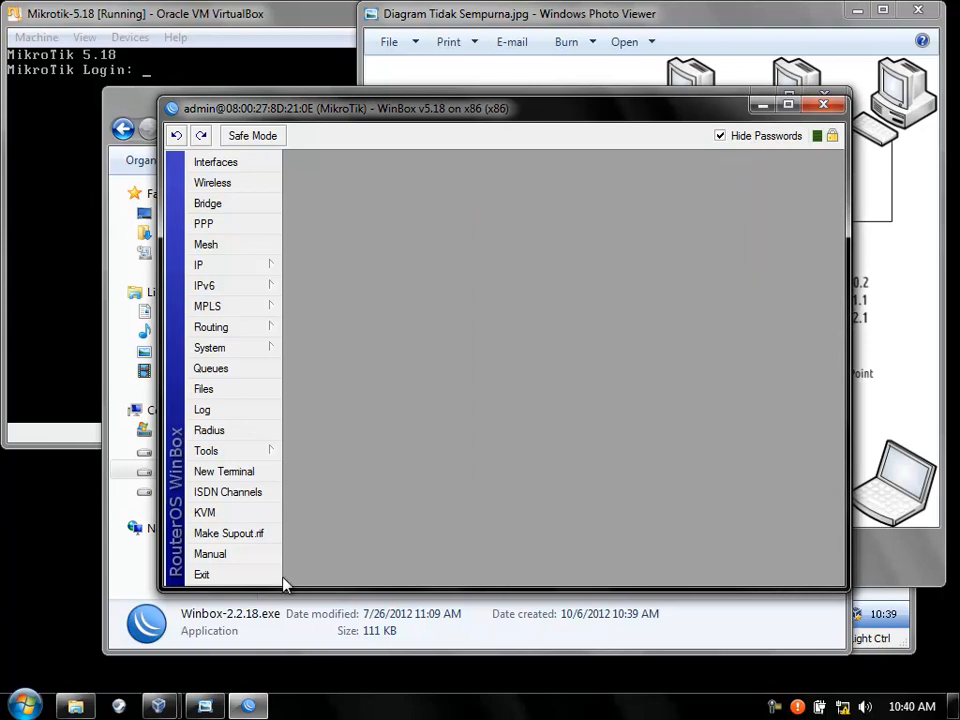
pyautogui.click(226, 270)
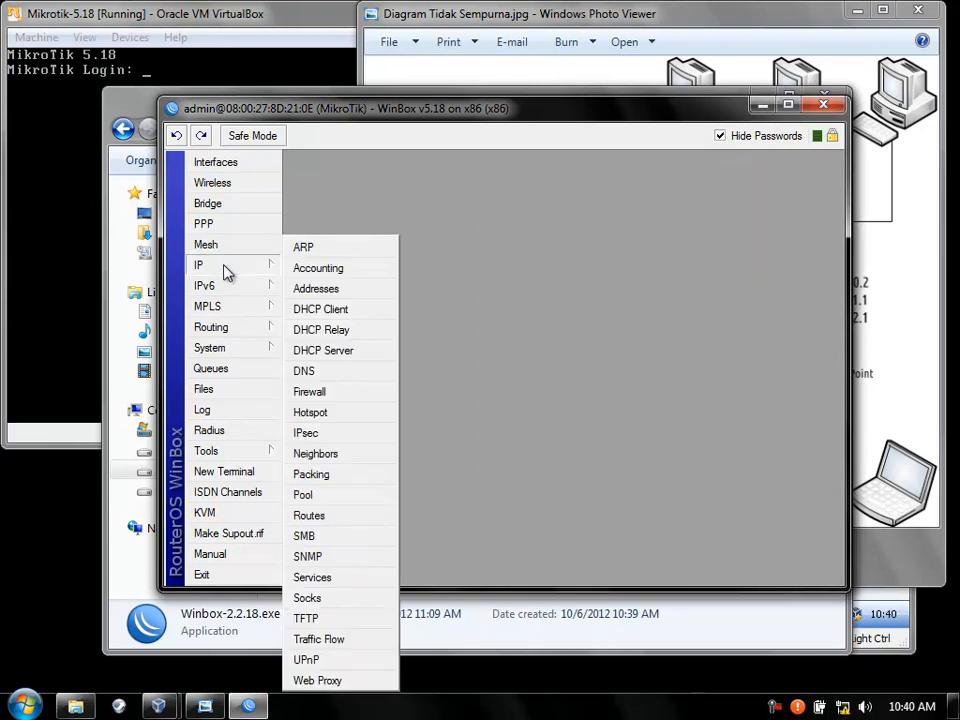
pyautogui.click(323, 421)
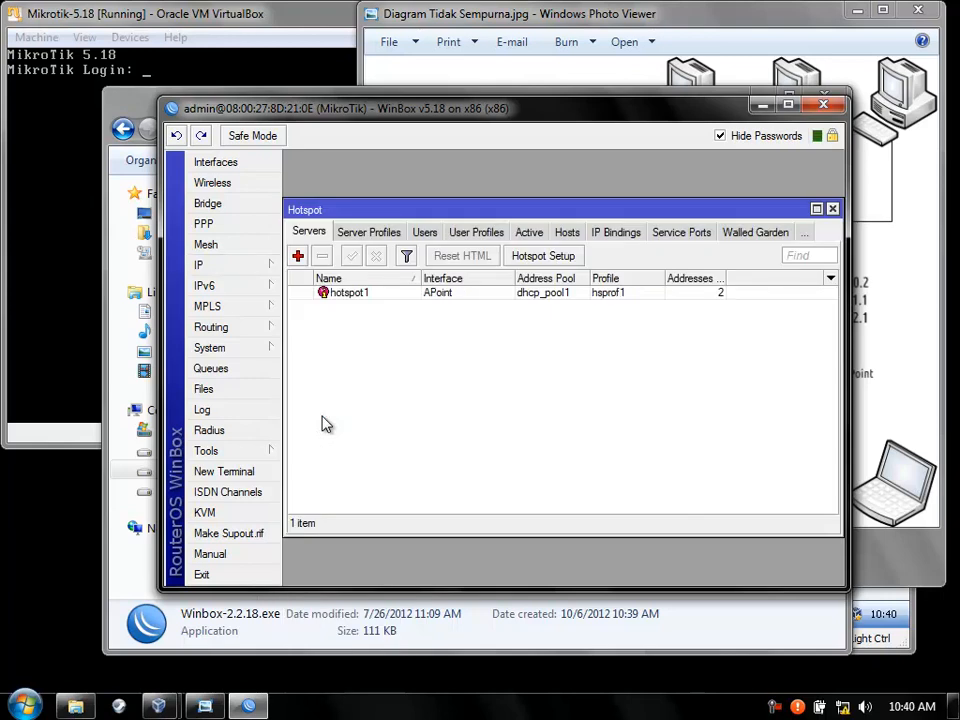
pyautogui.click(351, 299)
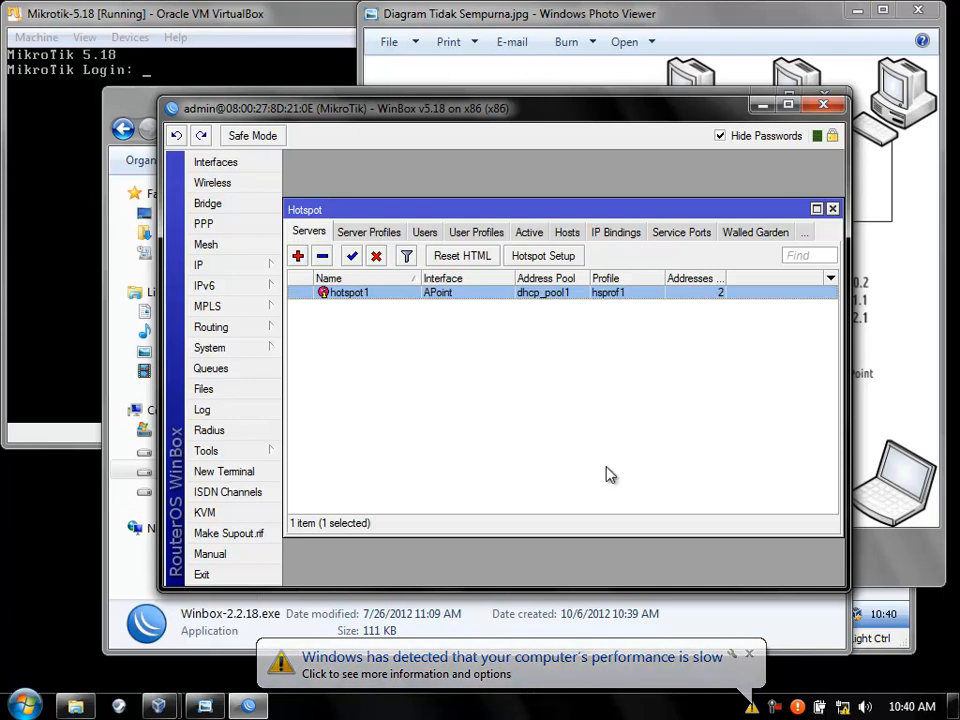
pyautogui.click(749, 654)
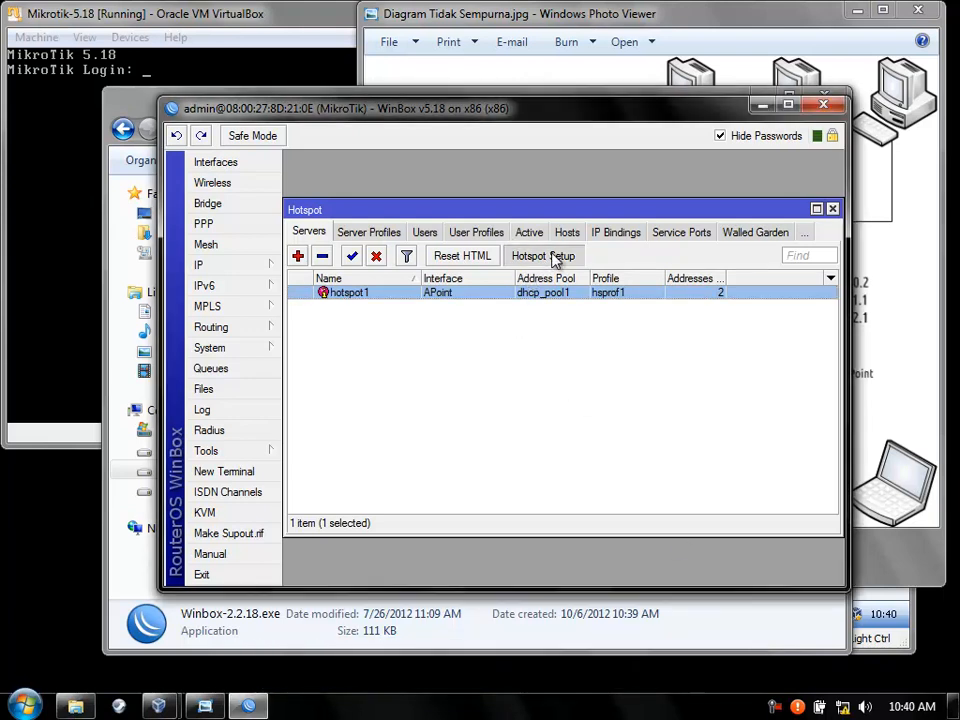
# Start Hotspot Setup and choose Switch as the hotspot interface.
pyautogui.click(541, 256)
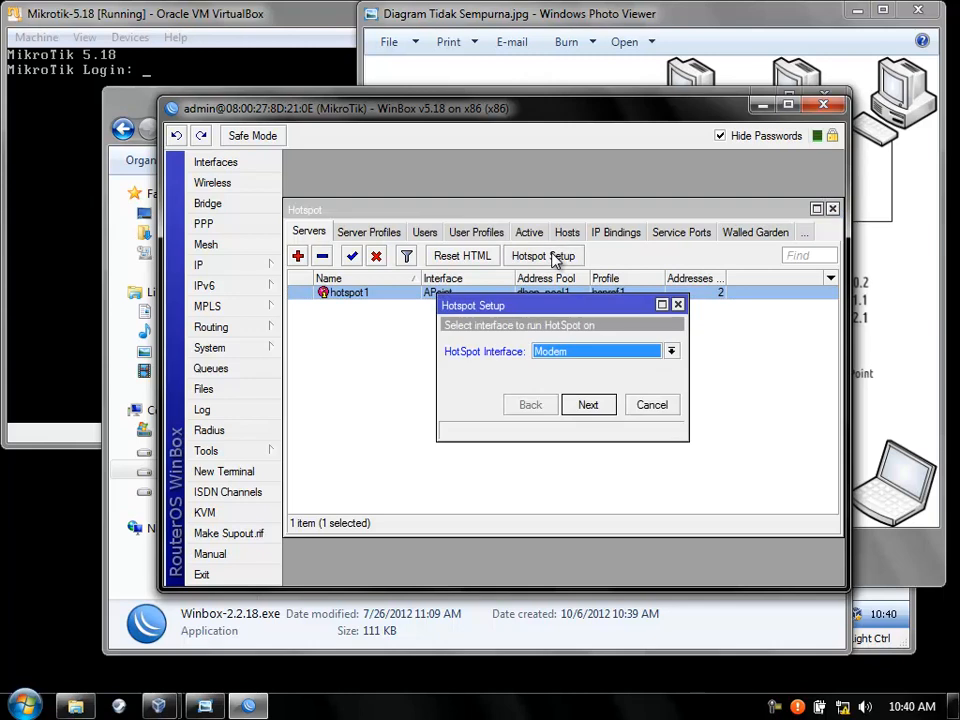
pyautogui.click(671, 351)
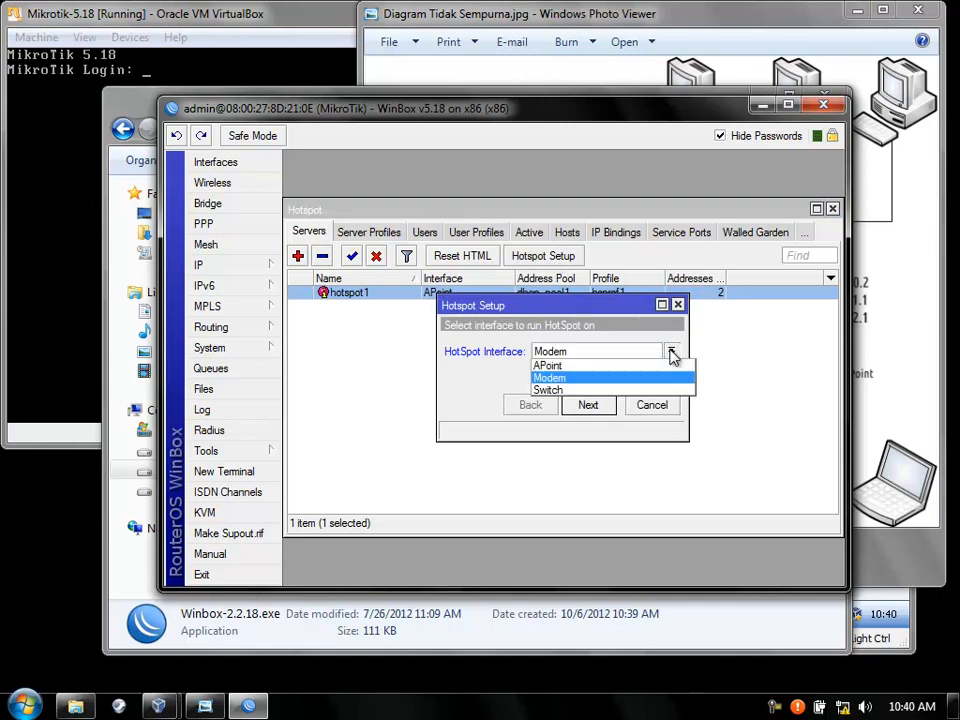
pyautogui.click(587, 390)
pyautogui.moveTo(158, 705)
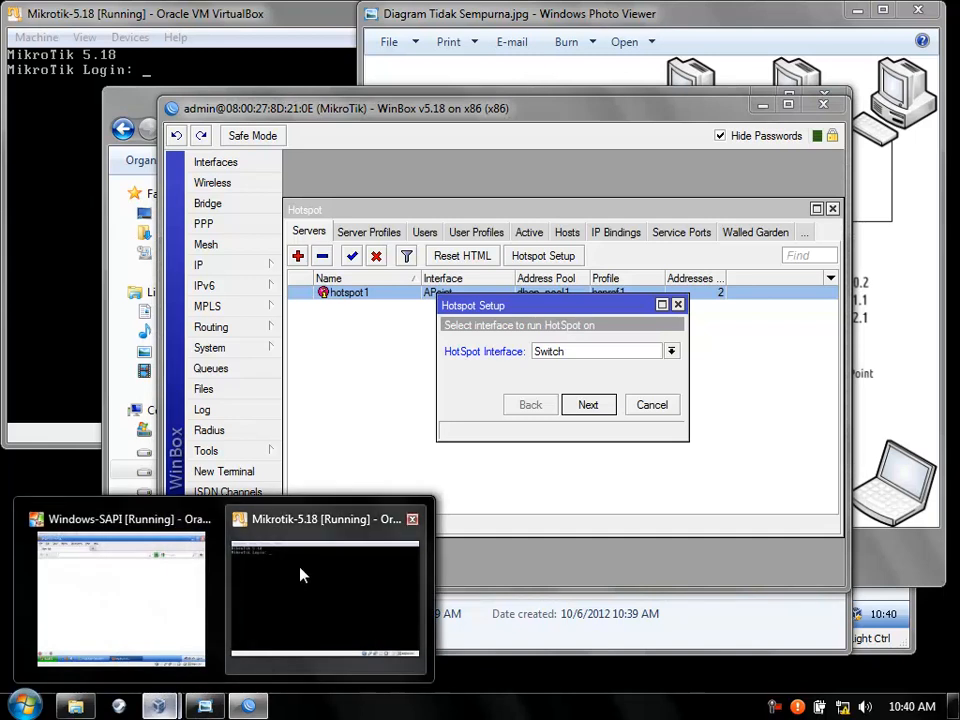
pyautogui.click(169, 636)
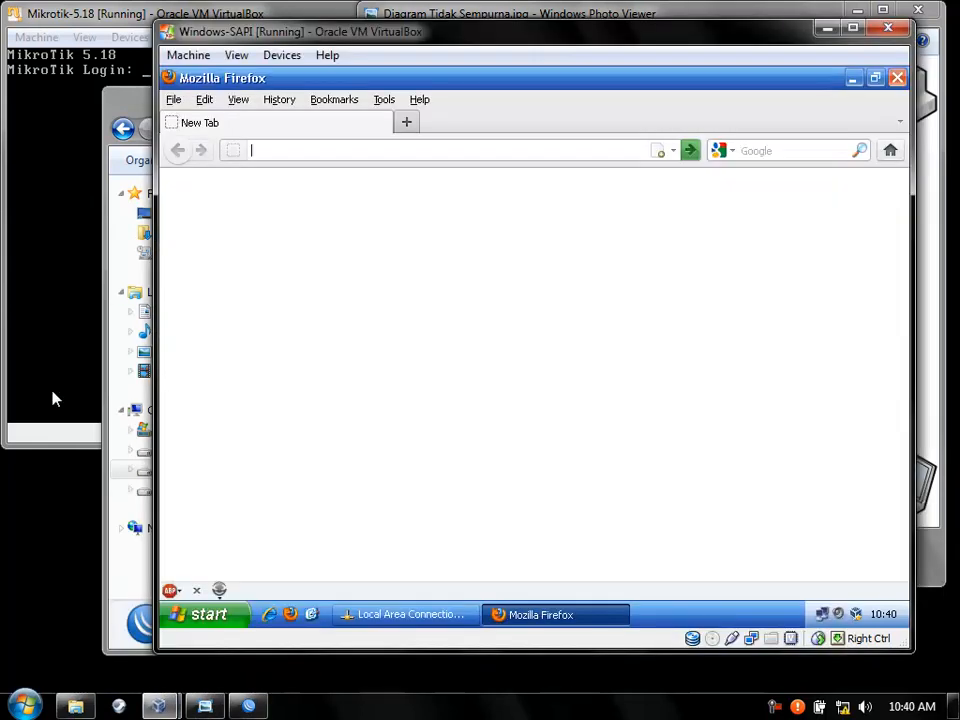
pyautogui.click(105, 561)
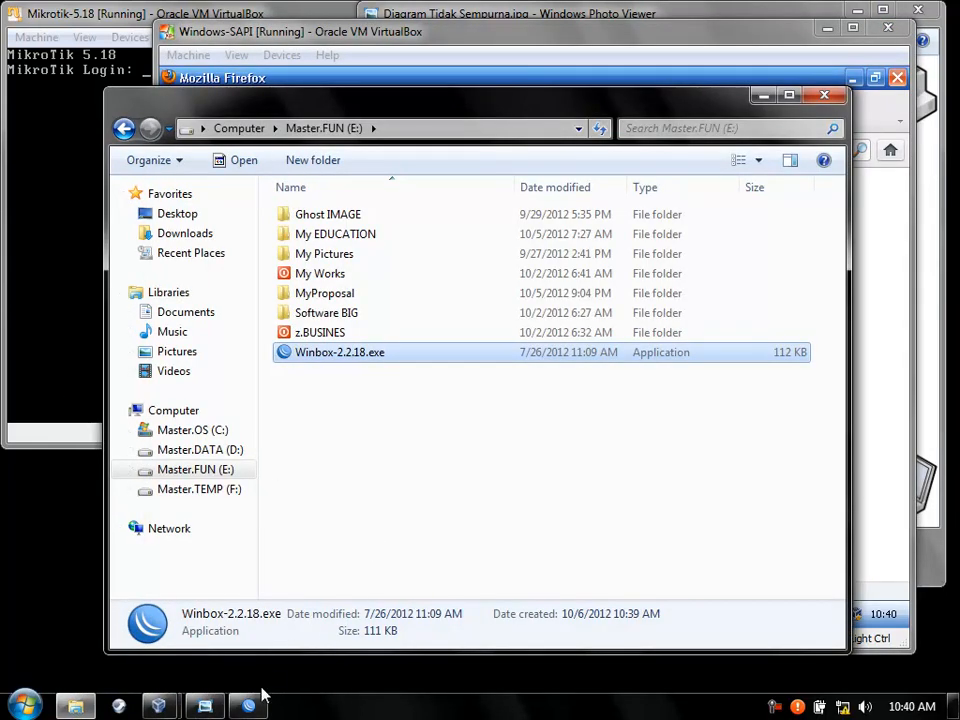
pyautogui.click(246, 706)
# Accept address 192.168.2.1/24, the proposed pool, no certificate, SMTP 0.0.0.0 and DNS 192.168.0.1, and finish.
pyautogui.click(591, 408)
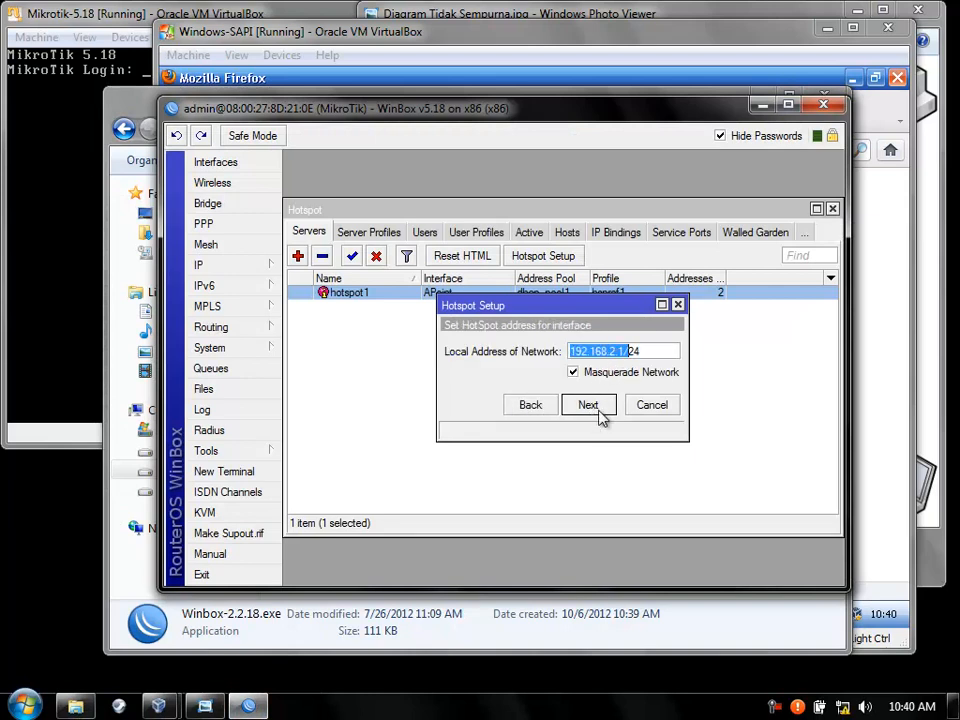
pyautogui.click(597, 412)
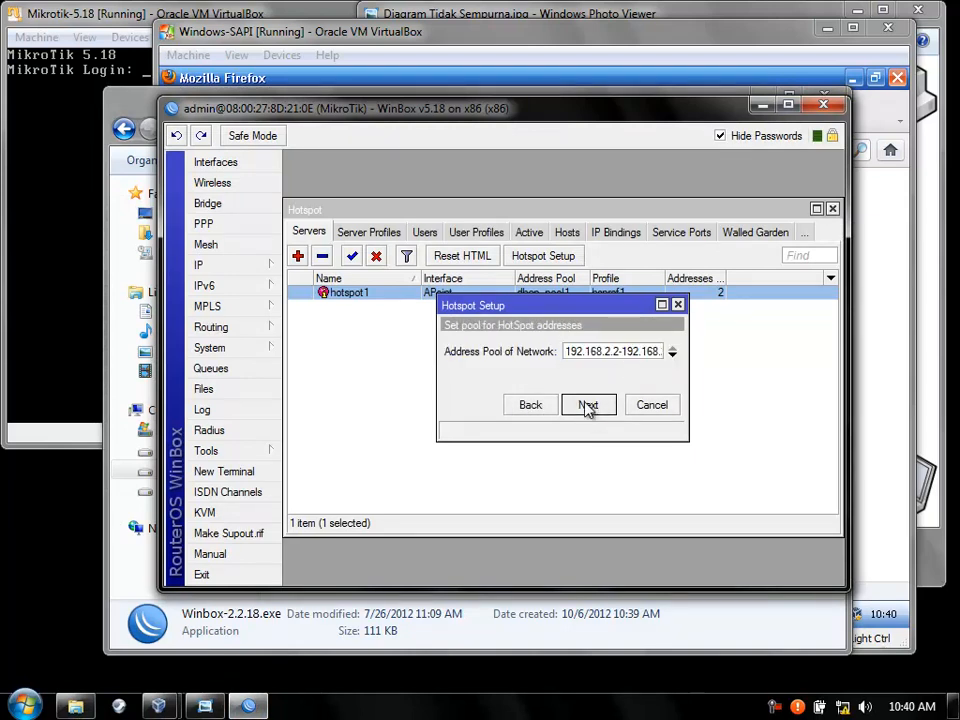
pyautogui.click(587, 408)
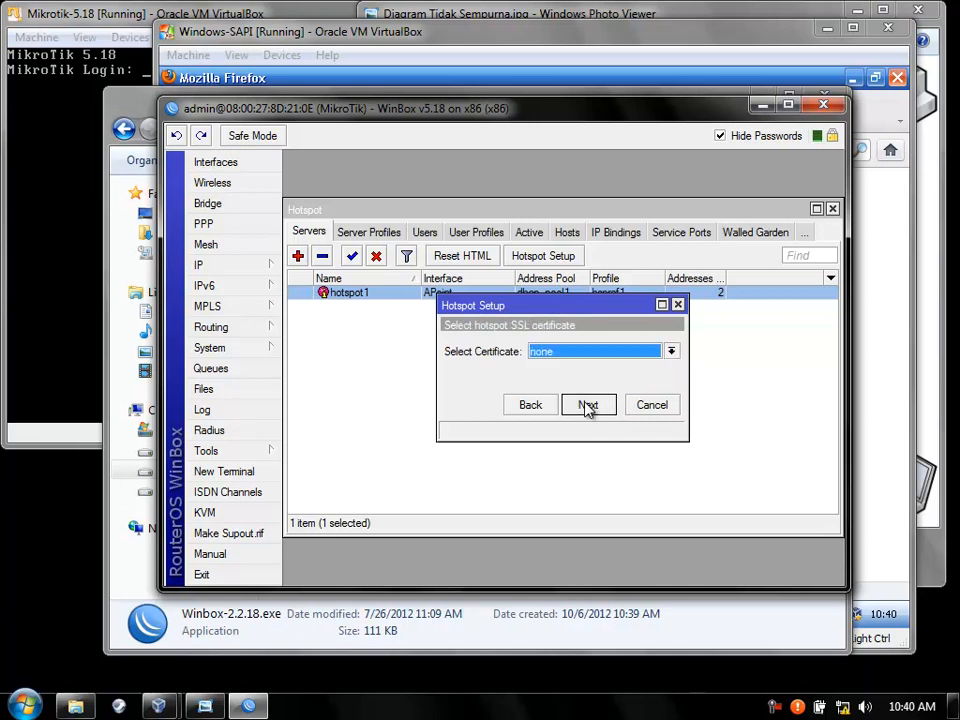
pyautogui.click(583, 418)
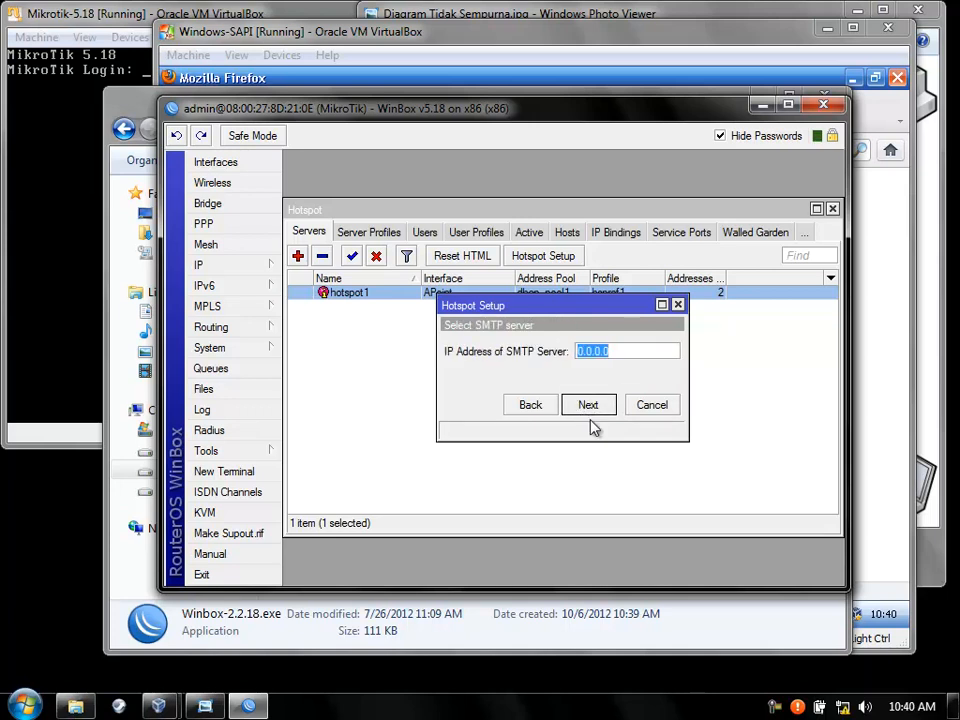
pyautogui.click(589, 410)
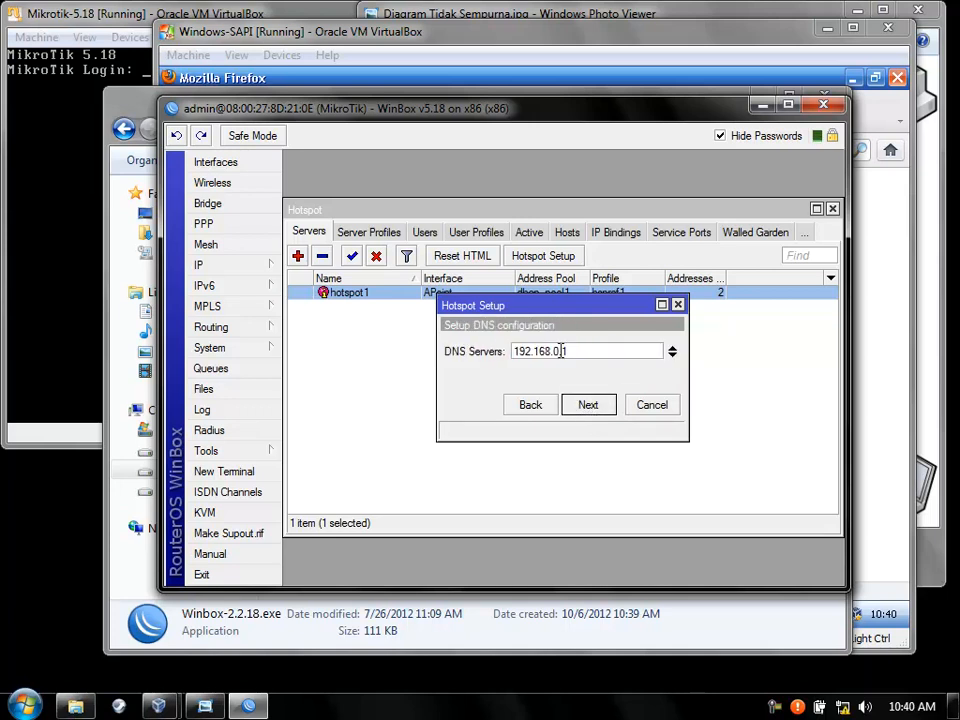
pyautogui.click(584, 410)
pyautogui.click(587, 405)
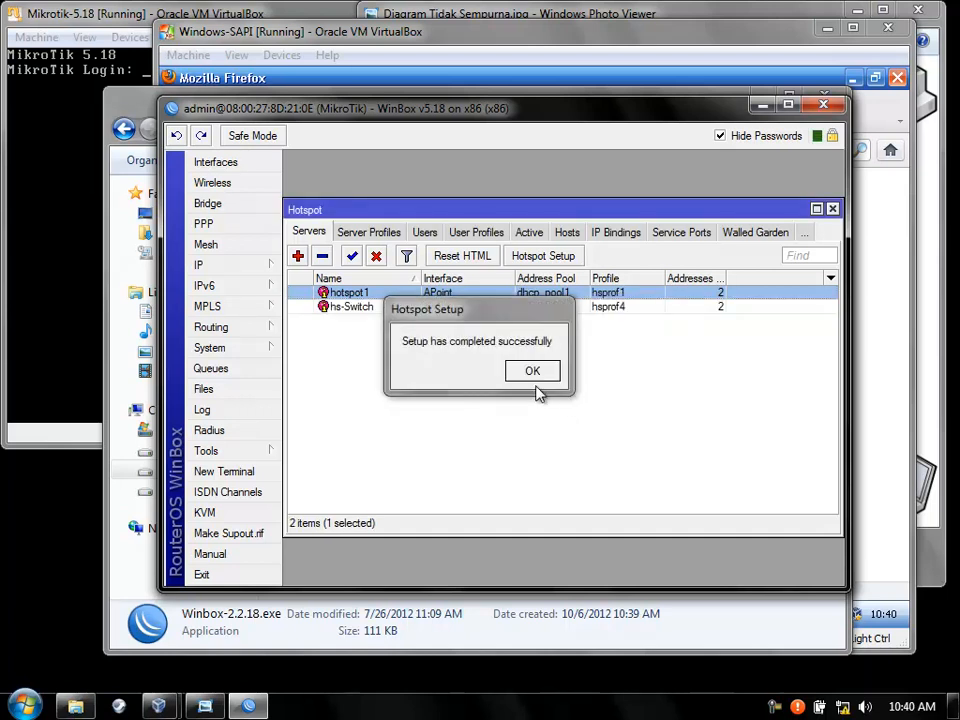
pyautogui.click(529, 372)
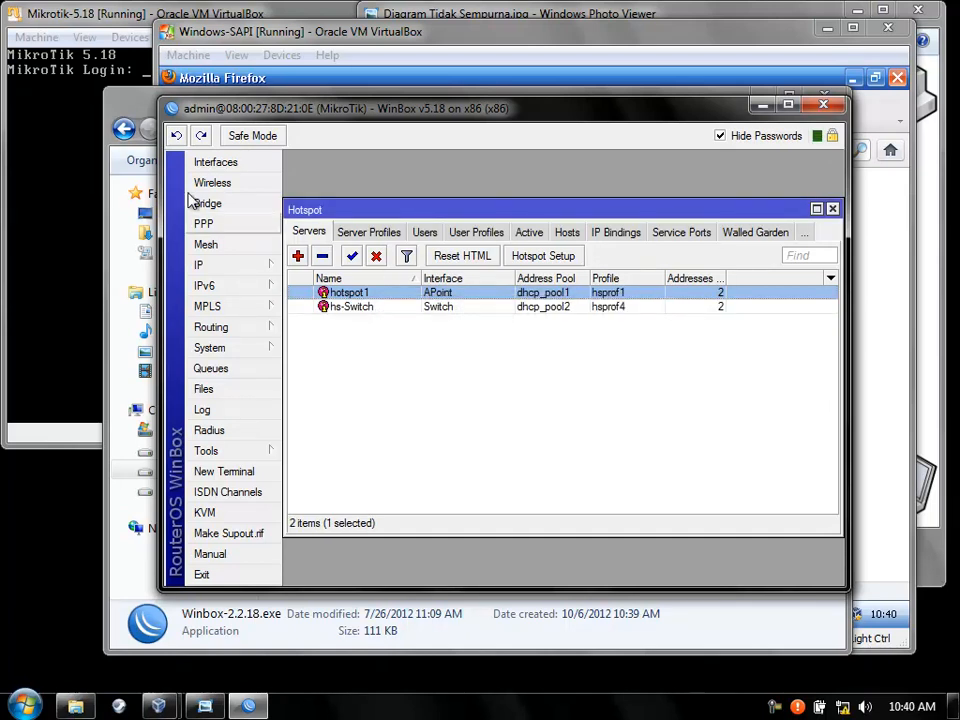
pyautogui.click(410, 33)
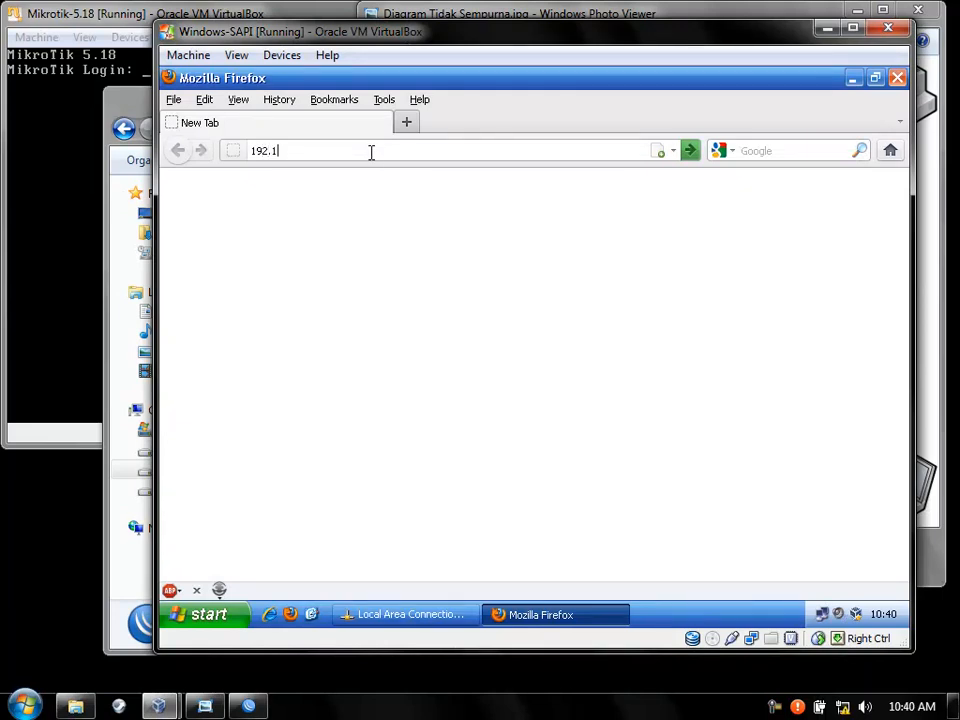
# Load the hotspot gateway 192.168.2.1 in the XP client's Firefox.
pyautogui.click(944, 196)
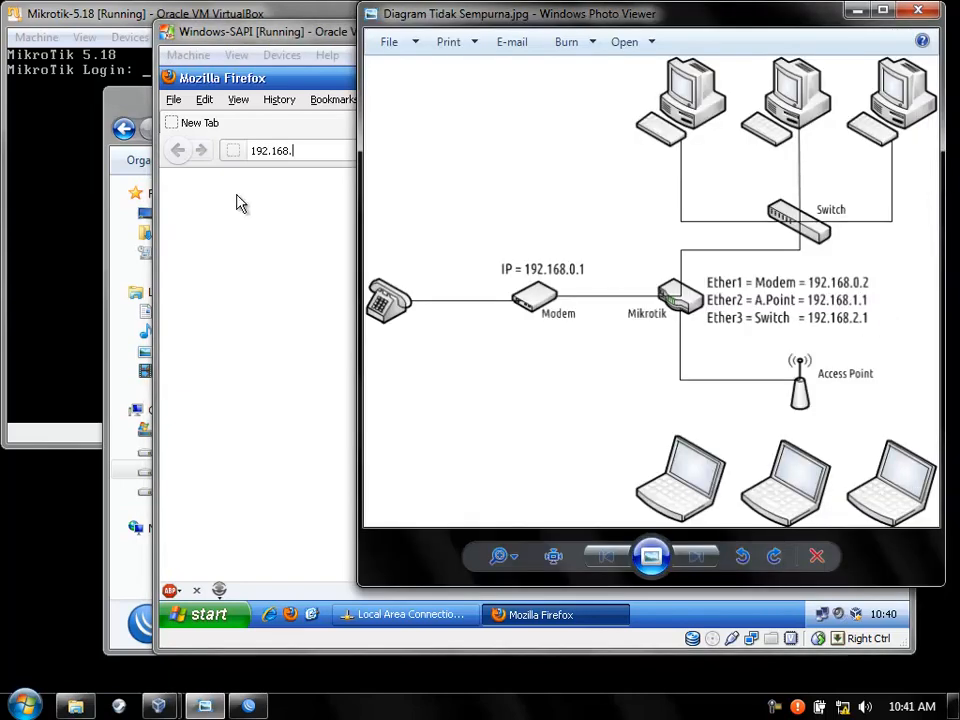
pyautogui.click(319, 148)
pyautogui.write('2.')
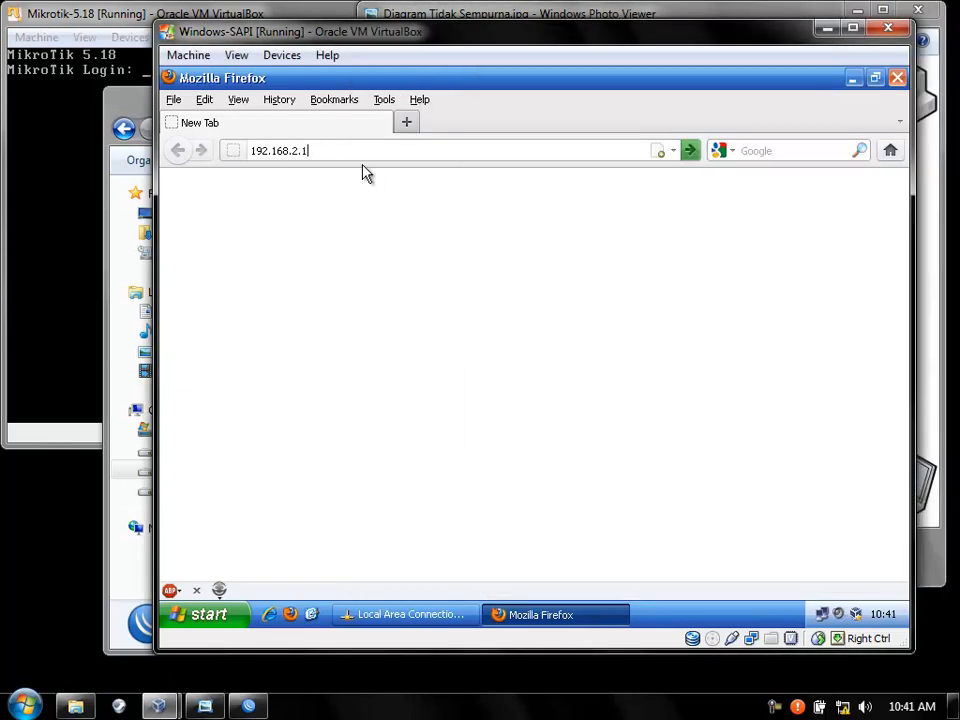
pyautogui.write('1')
pyautogui.press('Return')
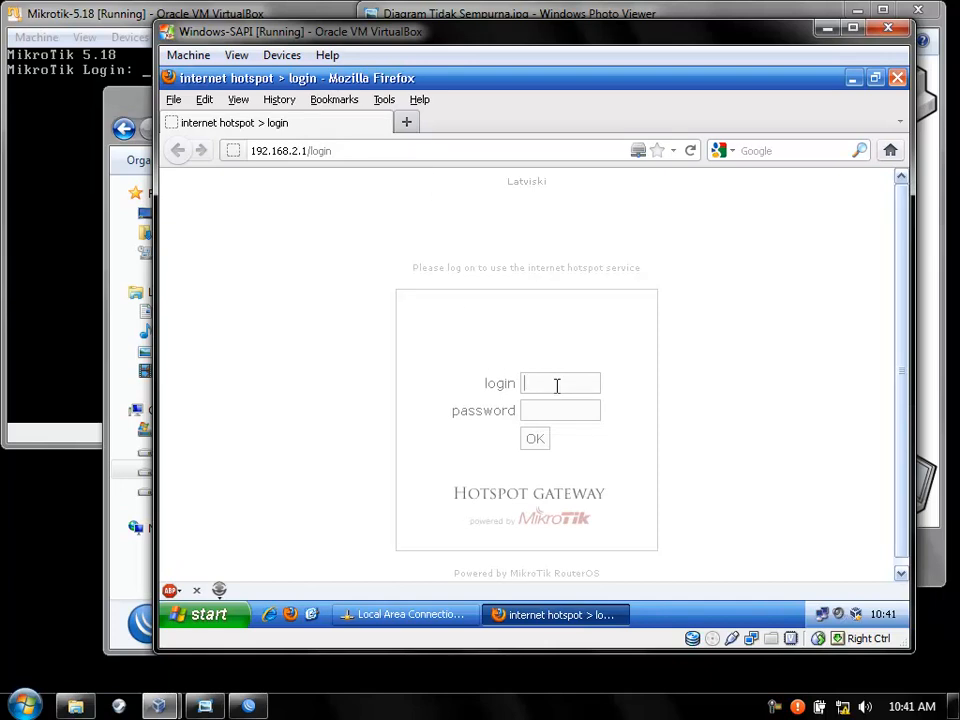
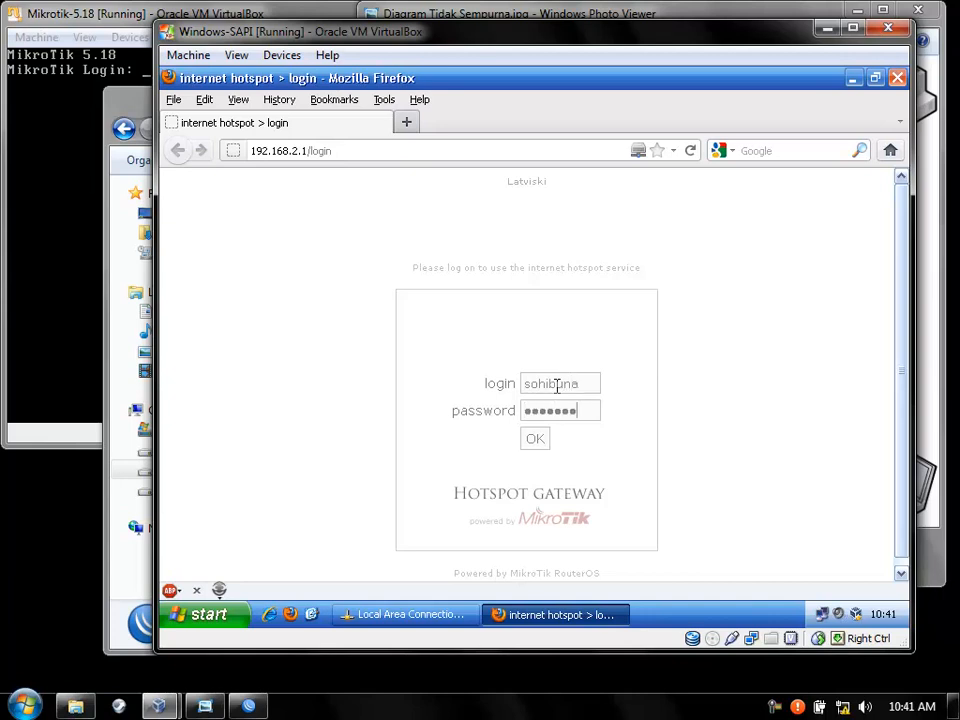
# Log in to the hotspot with the user's credentials and choose never to remember the password.
pyautogui.click(535, 441)
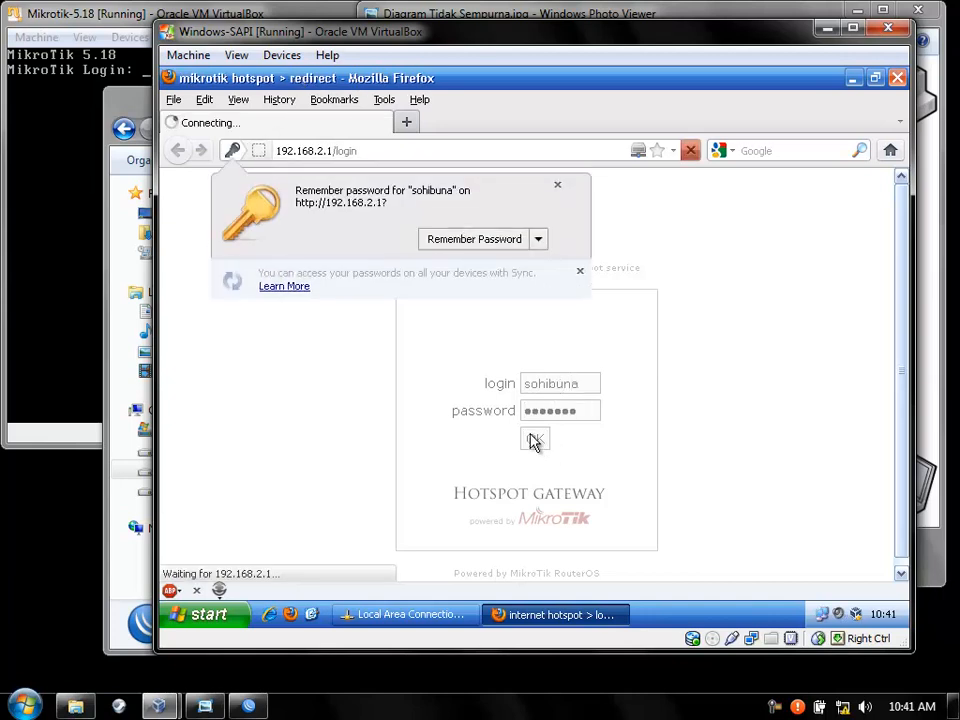
pyautogui.click(538, 239)
pyautogui.click(532, 262)
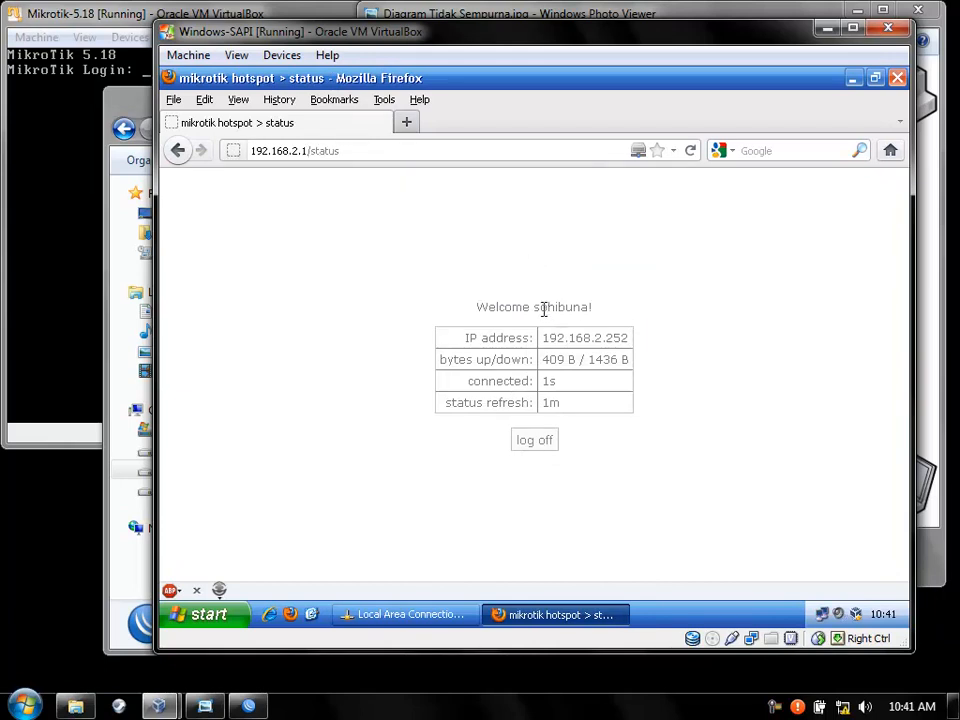
# Reload the hotspot status page and open 192.168.2.1 again in a new tab.
pyautogui.moveTo(311, 152); pyautogui.dragTo(405, 158)
pyautogui.press('BackSpace')
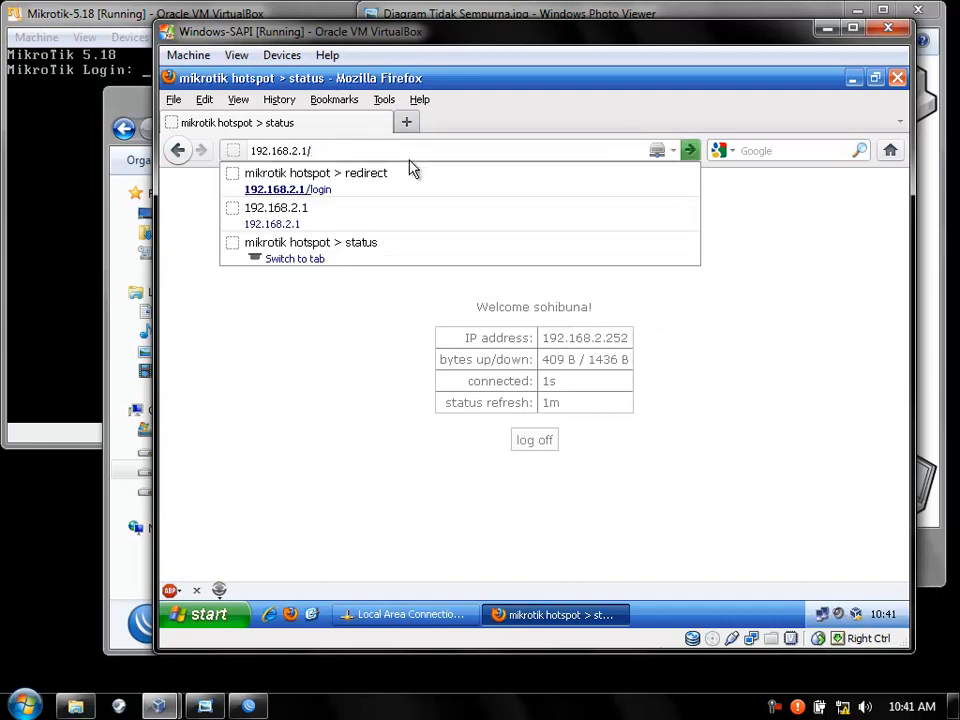
pyautogui.press('Return')
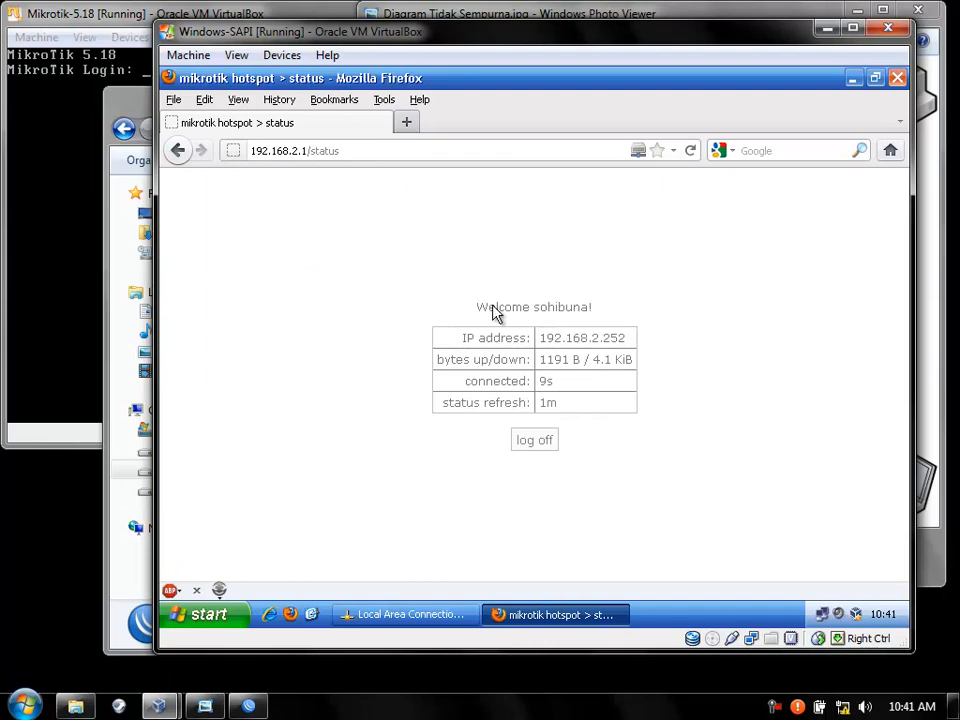
pyautogui.click(406, 121)
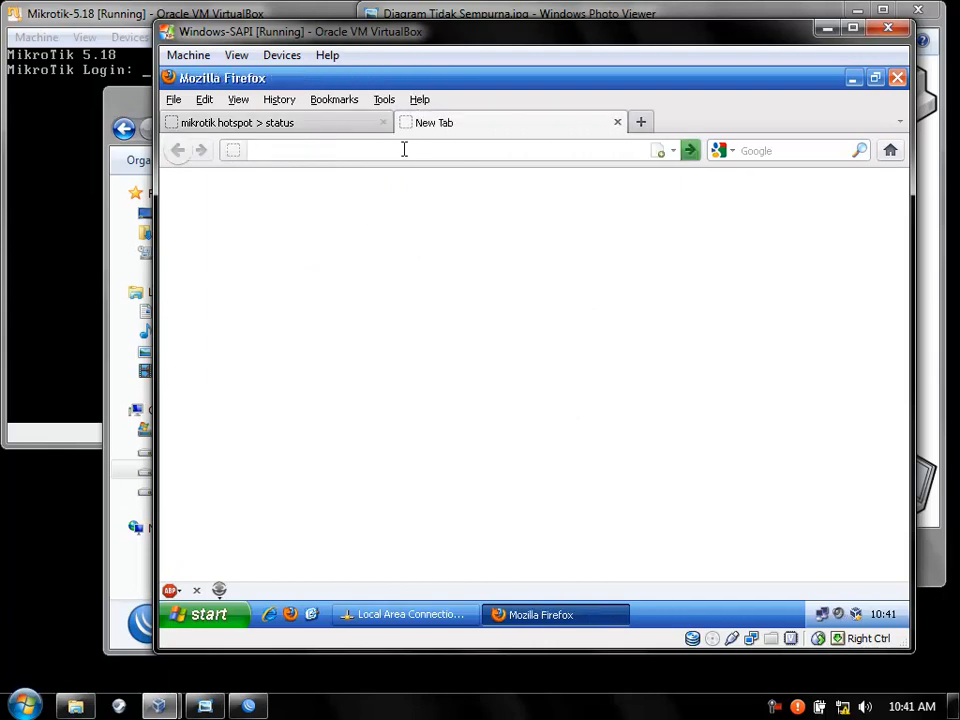
pyautogui.write('192')
pyautogui.press('Down')
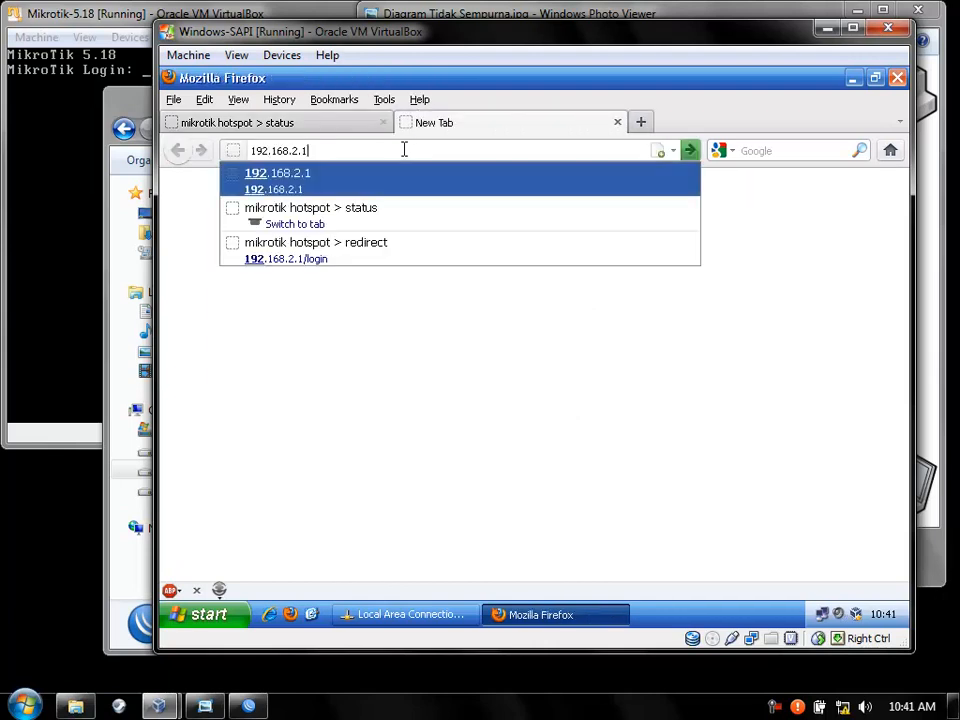
pyautogui.press('Return')
# Change the second tab's address to 192.168.0.2 to open the router's WebFig.
pyautogui.click(404, 149)
pyautogui.click(405, 149)
pyautogui.press('BackSpace')
pyautogui.press('BackSpace')
pyautogui.press('BackSpace')
pyautogui.press('BackSpace')
pyautogui.press('BackSpace')
pyautogui.press('BackSpace')
pyautogui.press('BackSpace')
pyautogui.press('BackSpace')
pyautogui.press('BackSpace')
pyautogui.press('BackSpace')
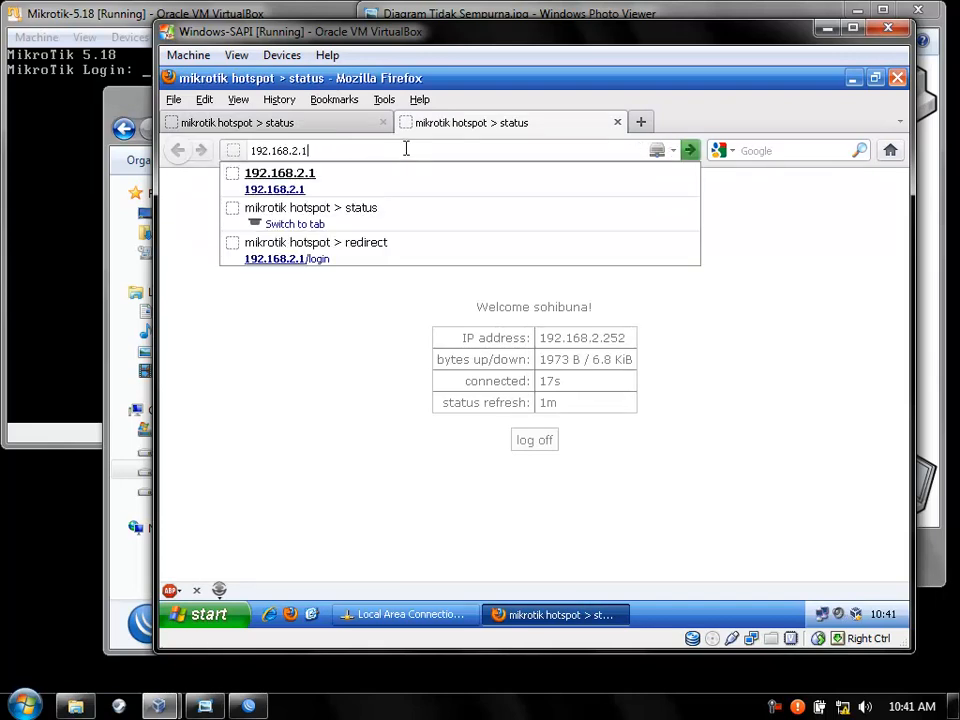
pyautogui.write('0.')
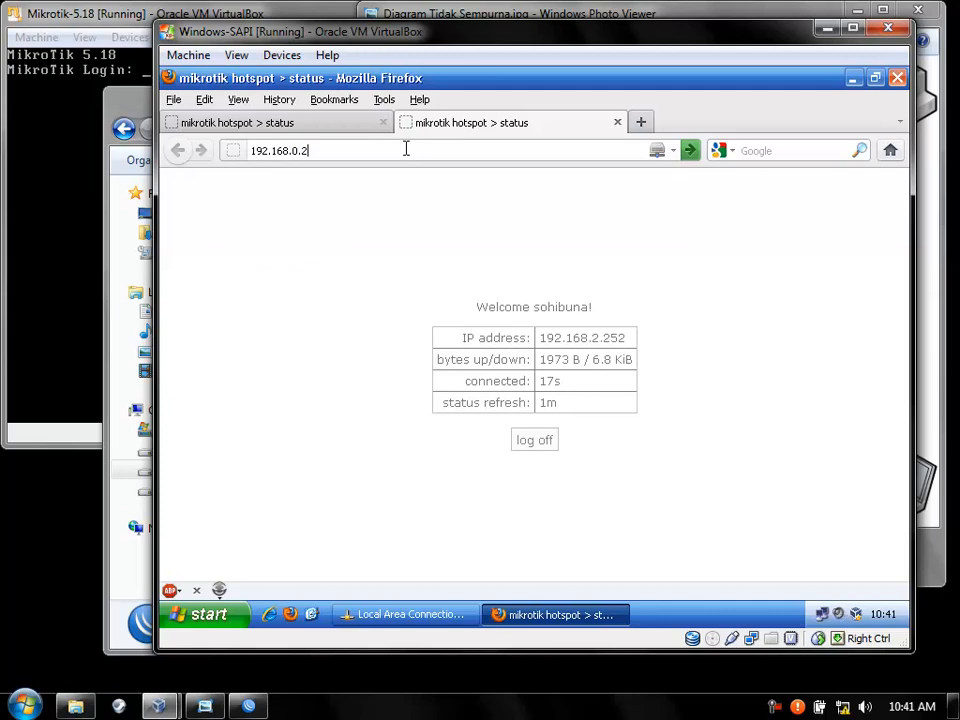
pyautogui.press('Return')
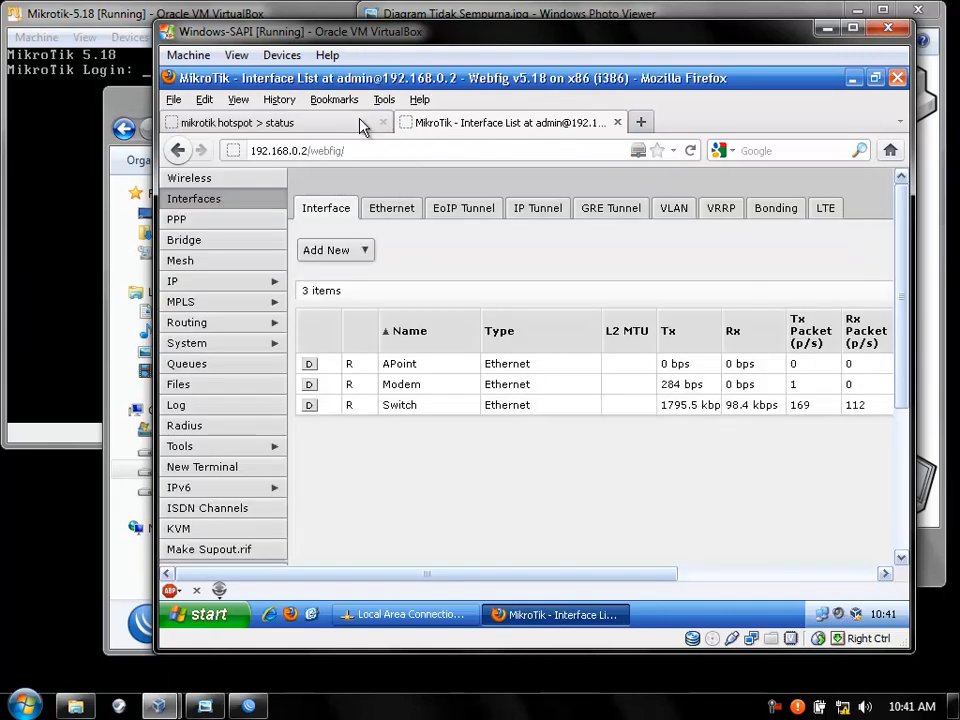
# Point the first tab at 192.168.1.1 to open WebFig's interface list, then return to the 192.168.0.2 tab.
pyautogui.click(362, 124)
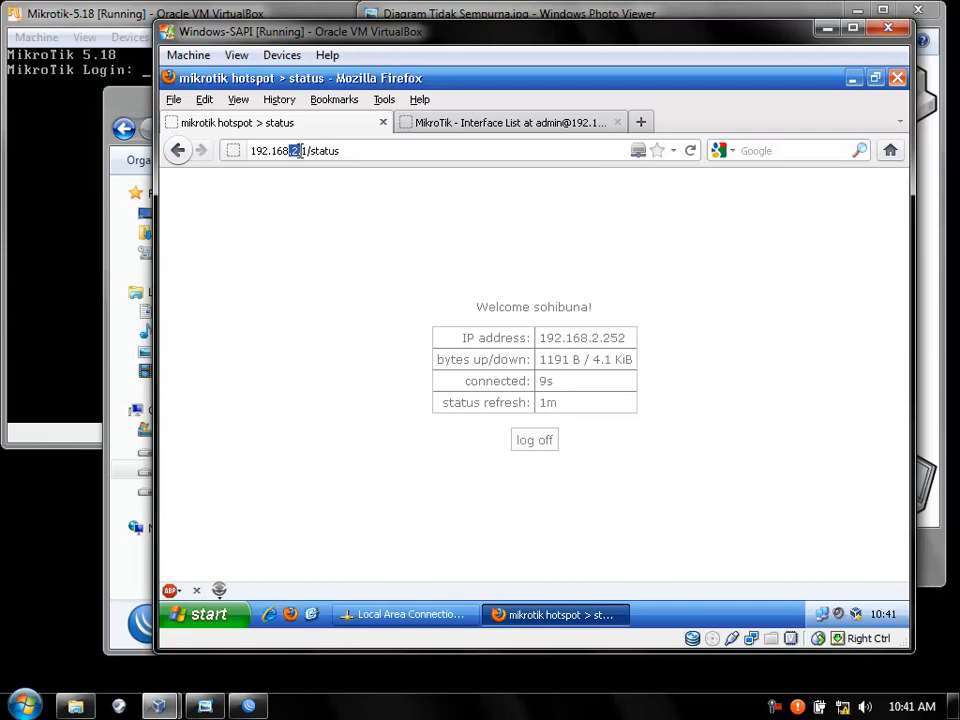
pyautogui.moveTo(293, 150); pyautogui.dragTo(379, 147)
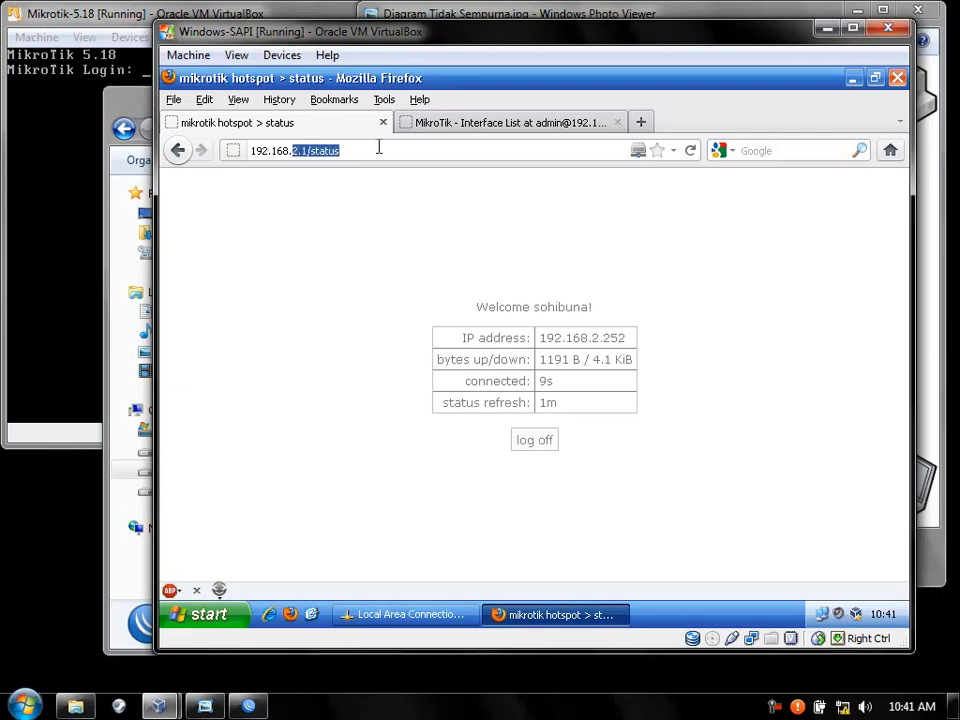
pyautogui.write('1.')
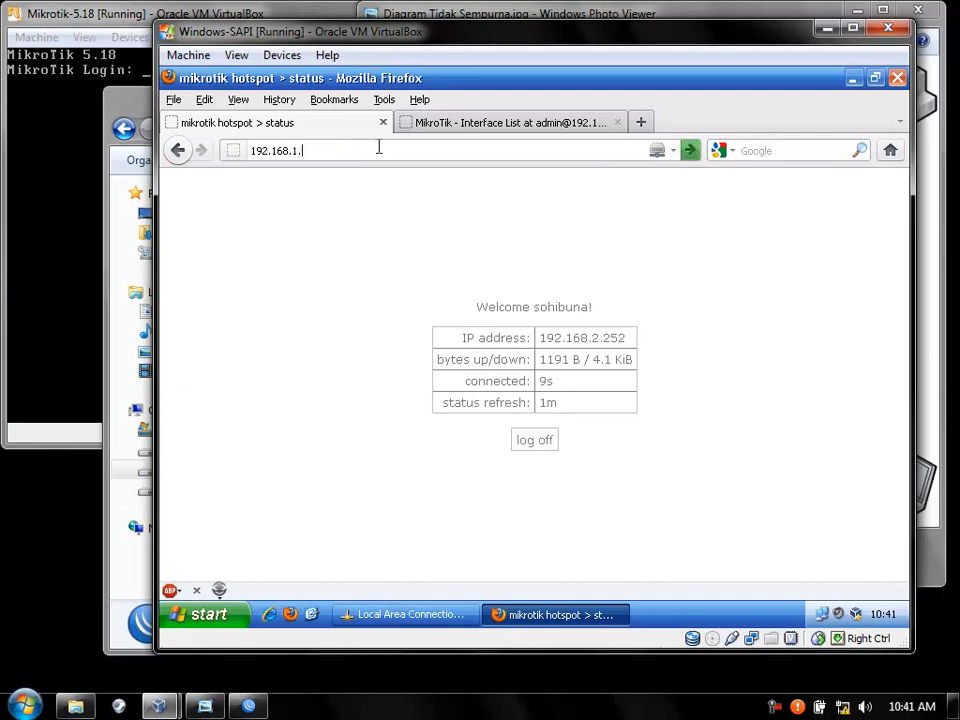
pyautogui.click(935, 202)
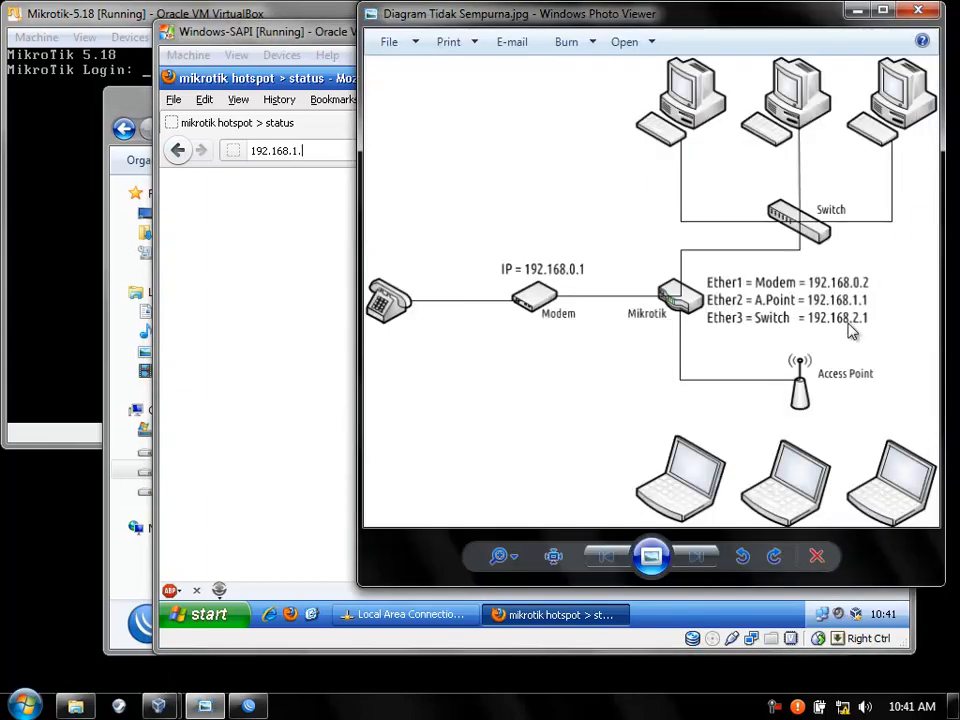
pyautogui.click(338, 150)
pyautogui.write('1')
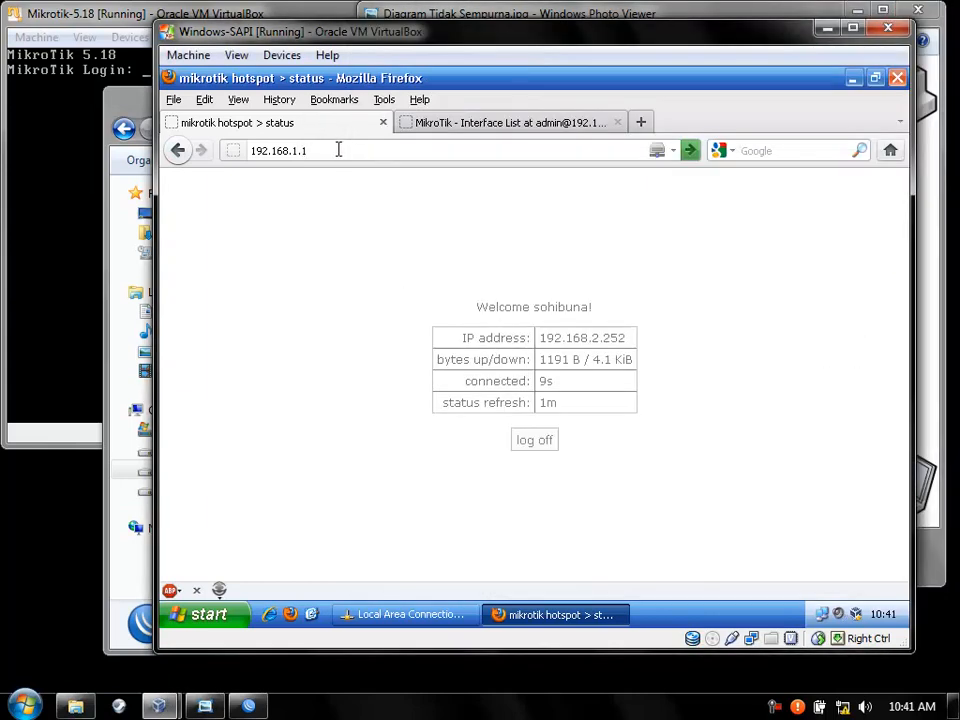
pyautogui.press('Return')
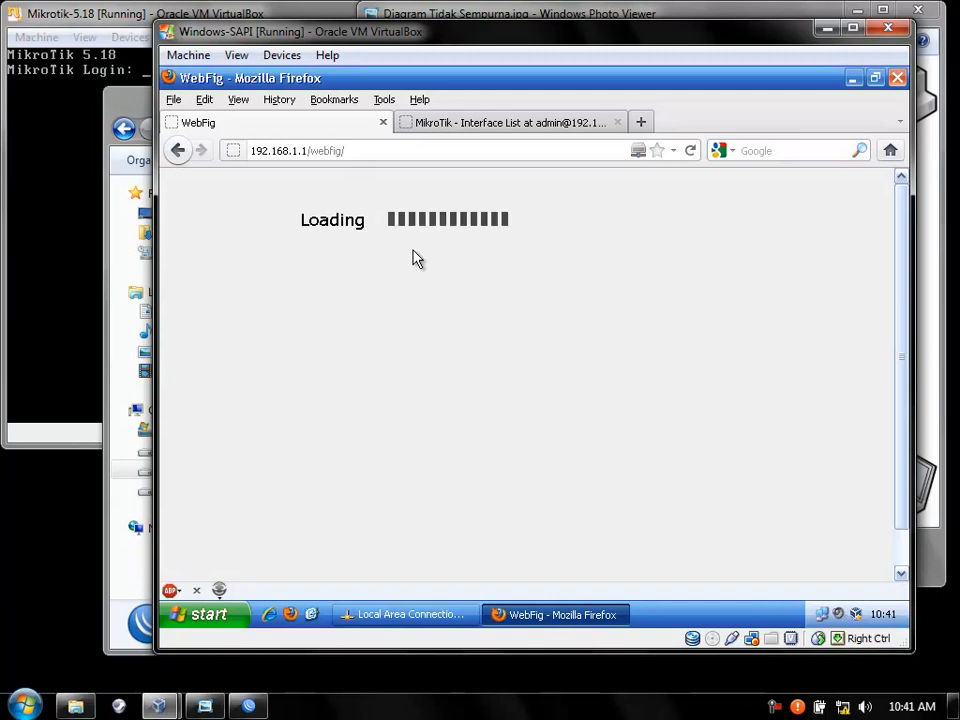
pyautogui.click(507, 126)
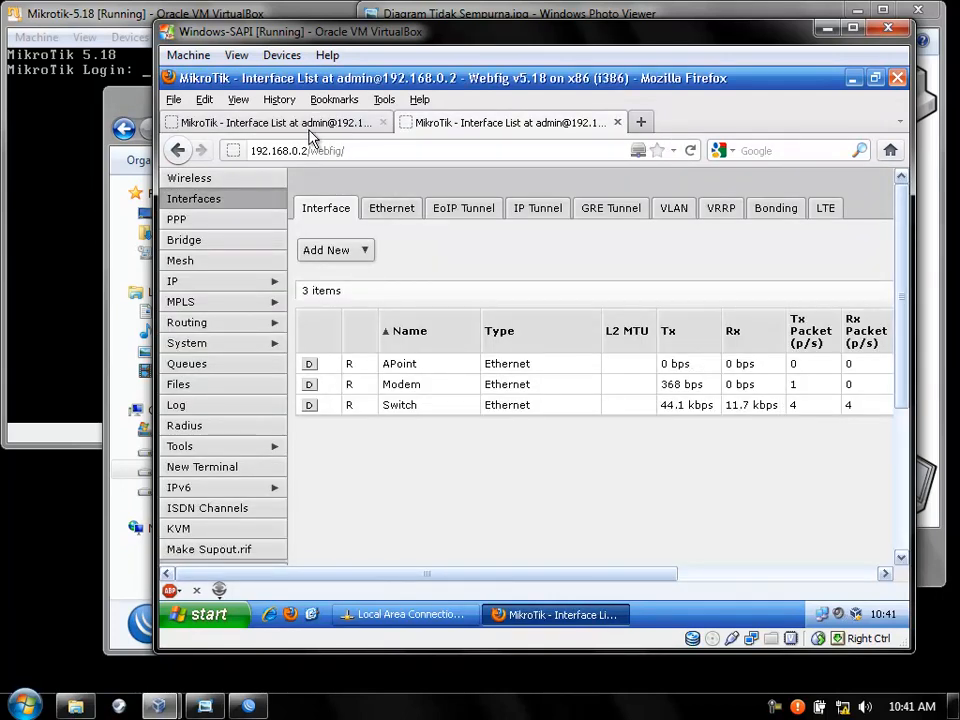
pyautogui.click(352, 151)
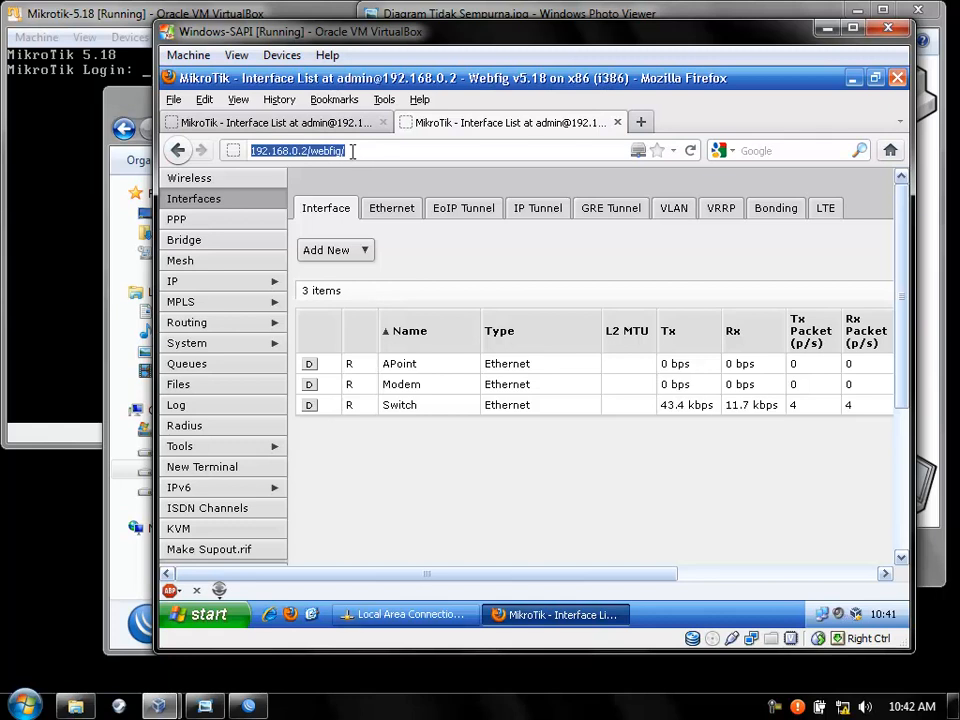
pyautogui.write('www.f')
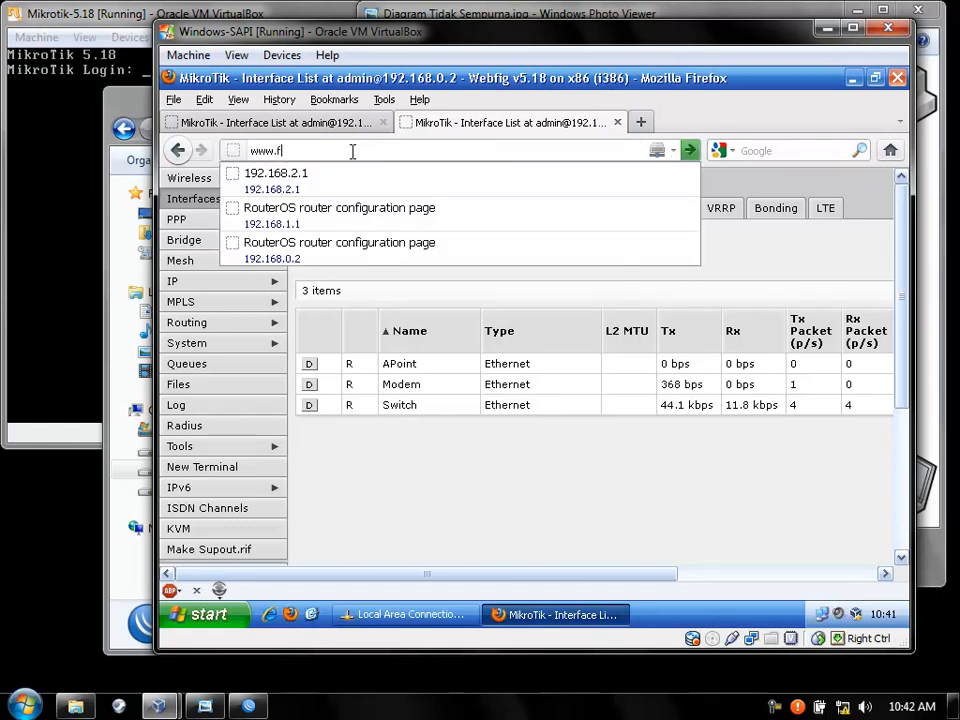
pyautogui.write('aceb')
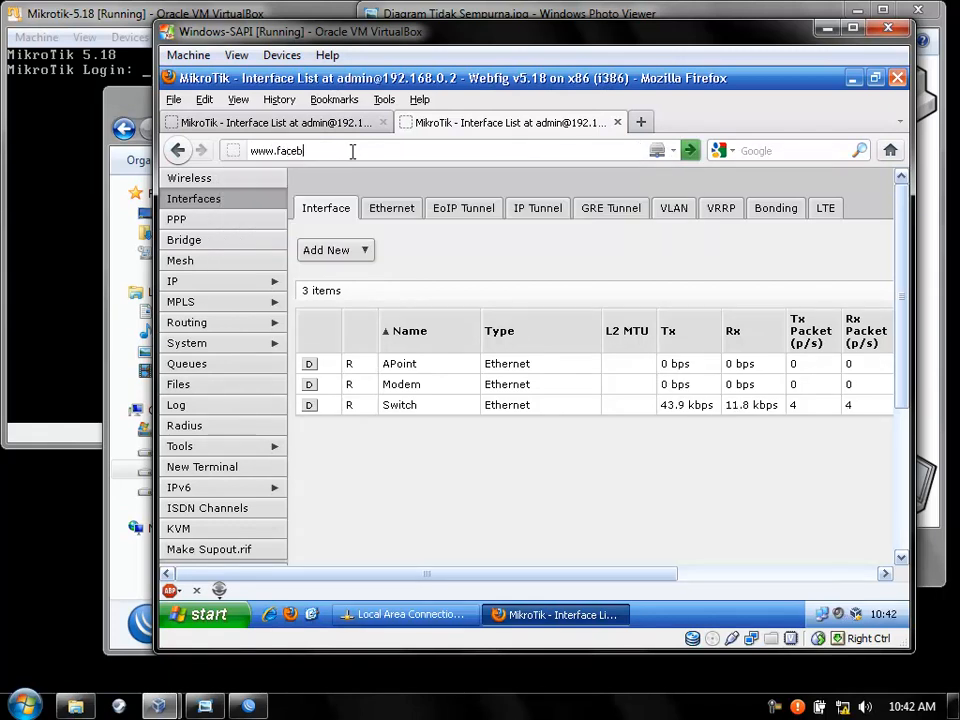
pyautogui.write('ook.com')
pyautogui.press('Return')
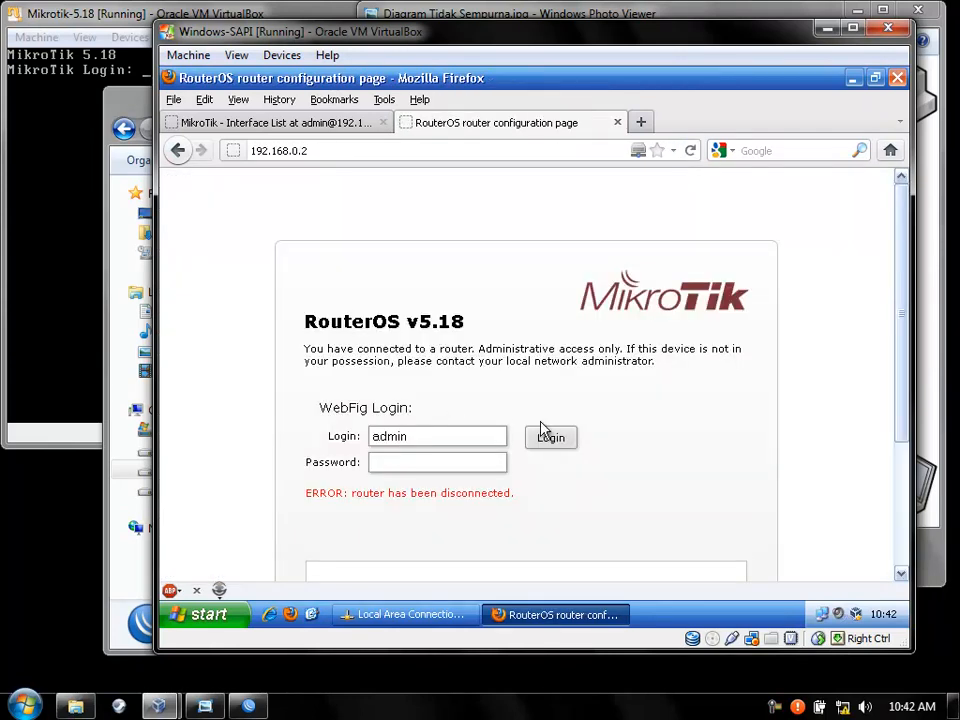
pyautogui.scroll(-3, 435, 414)
pyautogui.scroll(3, 400, 360)
pyautogui.scroll(-2, 522, 373)
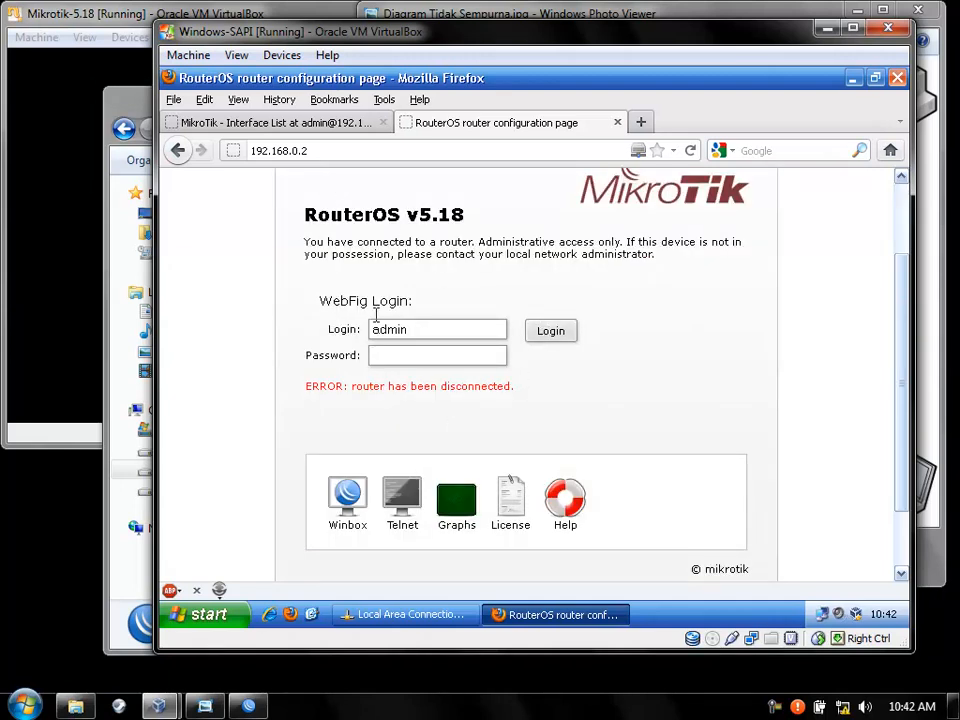
pyautogui.click(413, 360)
pyautogui.scroll(2, 443, 311)
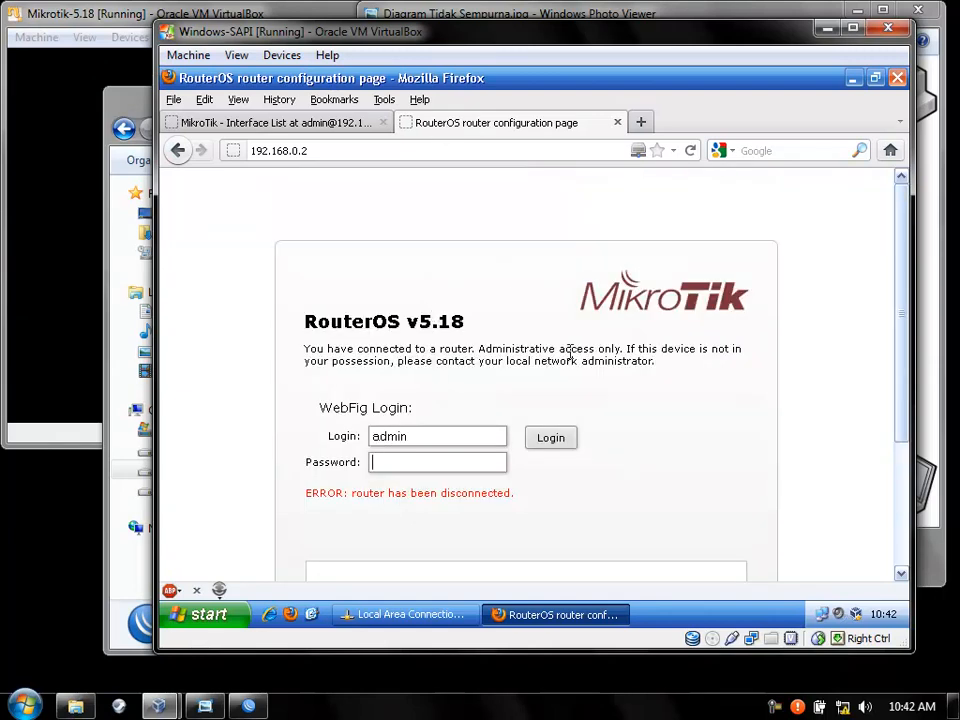
pyautogui.click(268, 124)
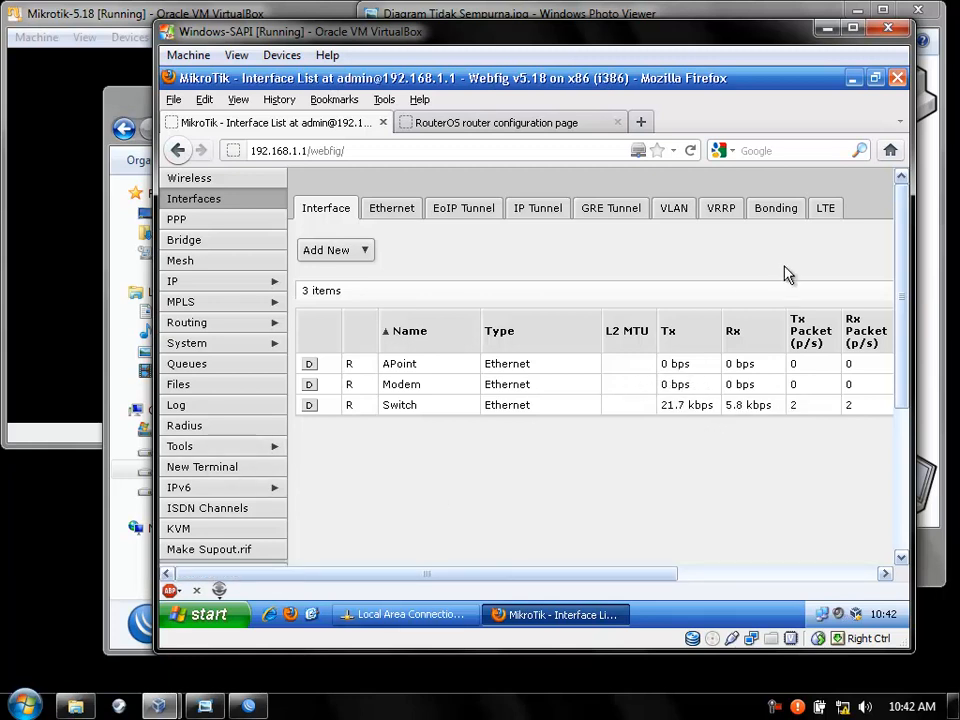
# Close both WebFig tabs and Firefox, dismiss Local Area Connection Status, and bring the host Explorer forward.
pyautogui.click(551, 124)
pyautogui.click(617, 122)
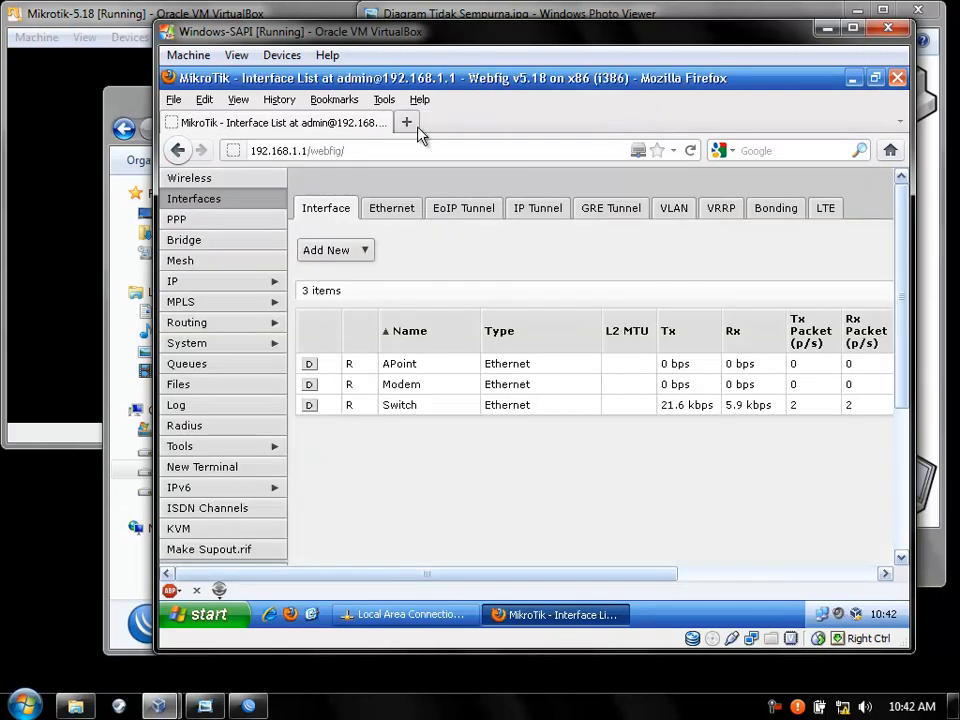
pyautogui.click(408, 124)
pyautogui.click(384, 123)
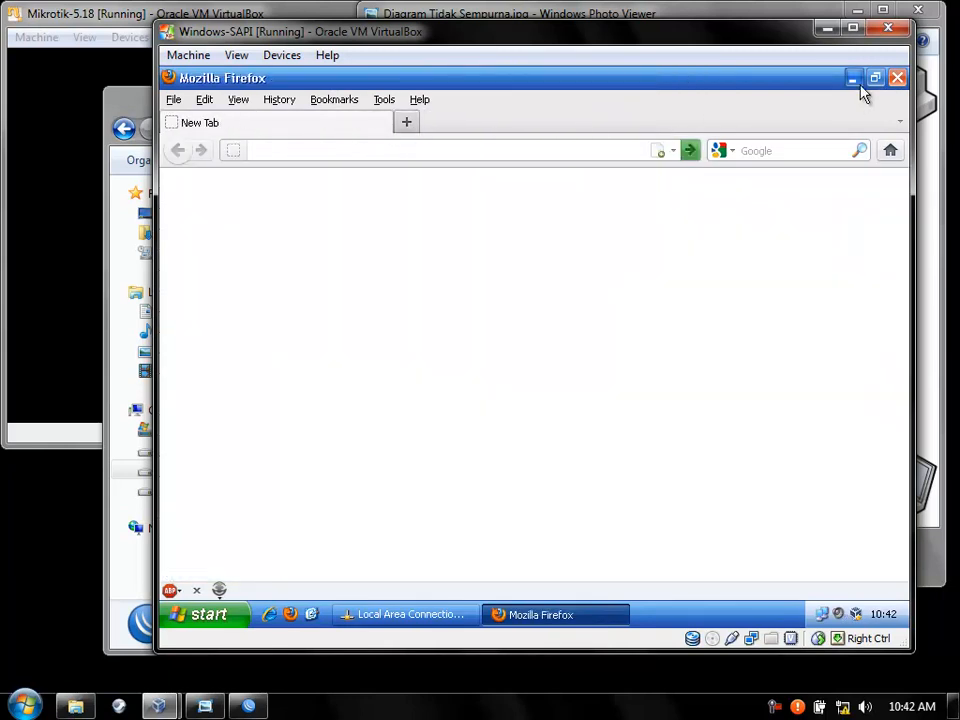
pyautogui.click(898, 78)
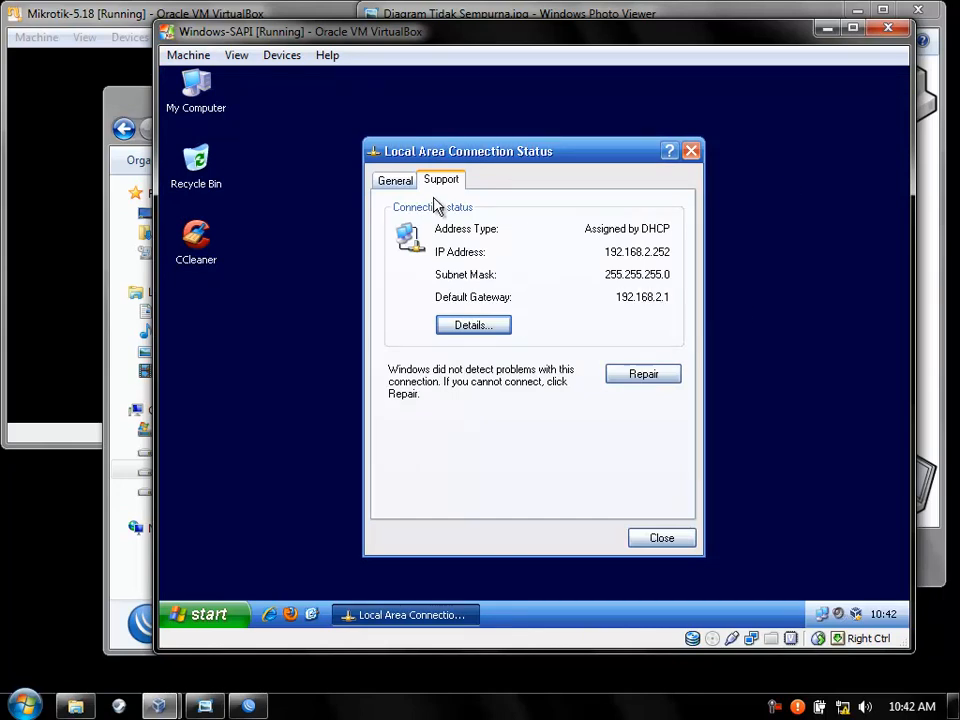
pyautogui.click(668, 539)
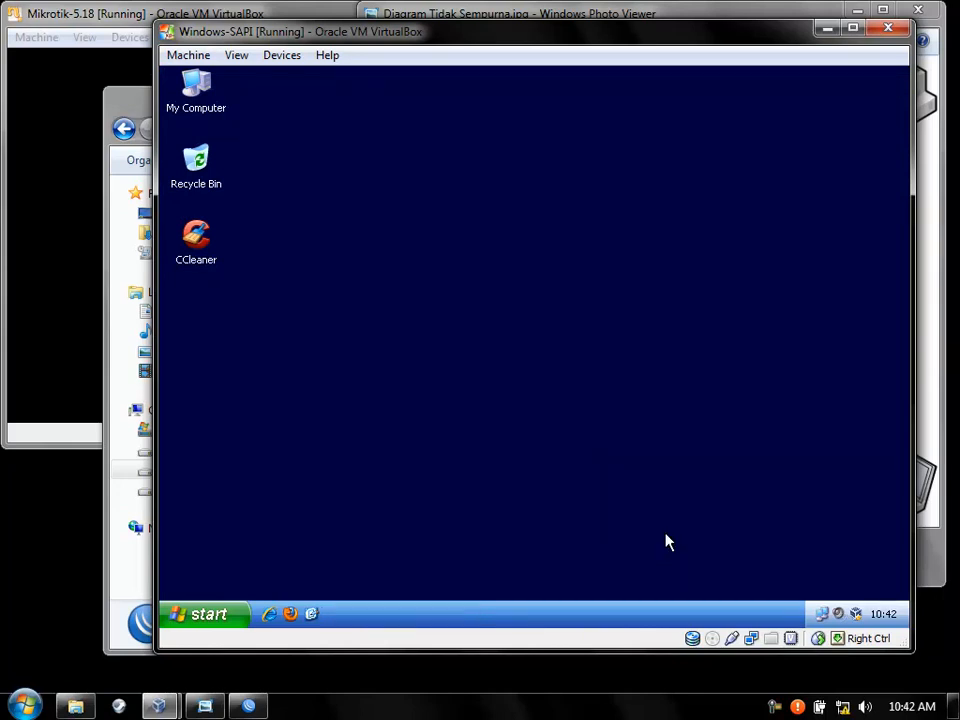
pyautogui.click(118, 566)
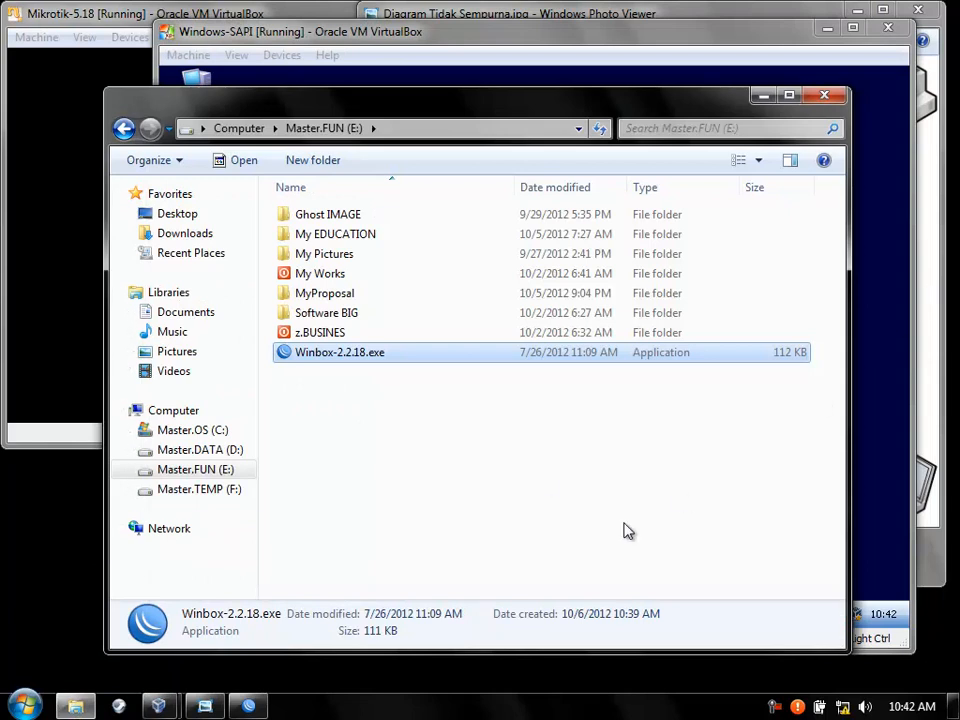